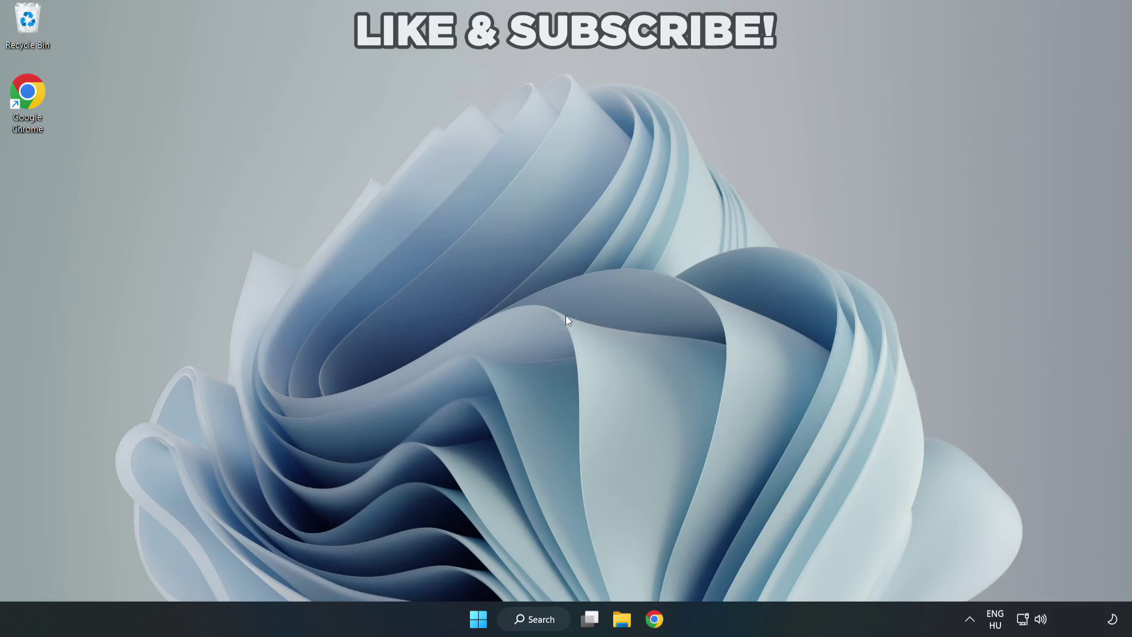
Search Windows for 'device manager' to find the Device Manager best match.
left_click(538, 621)
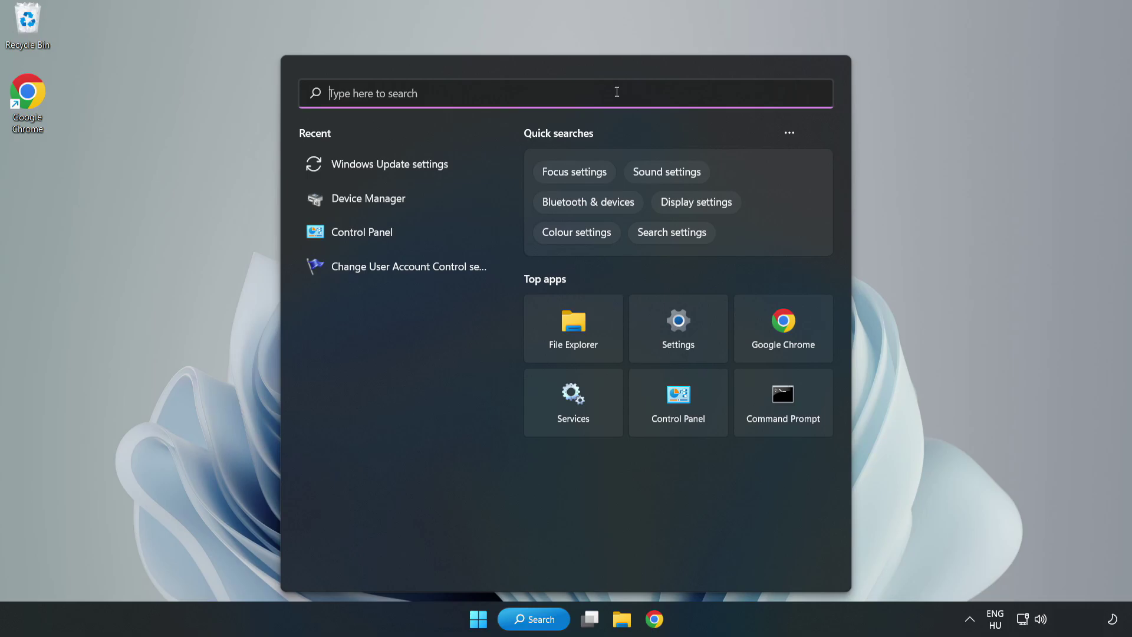
type("device")
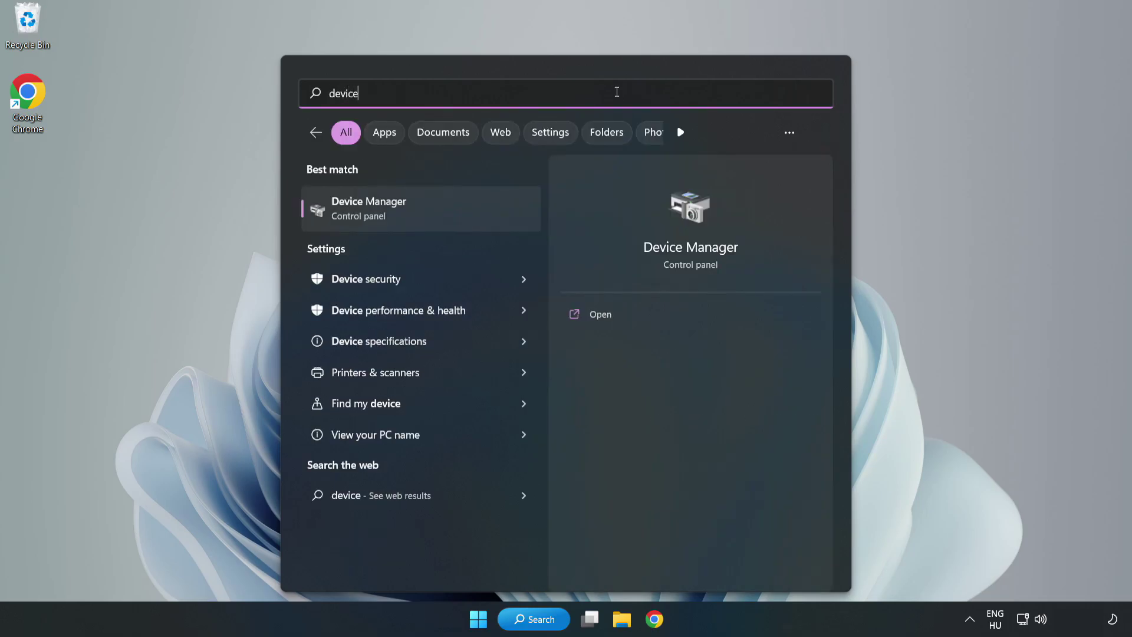
type(" manager")
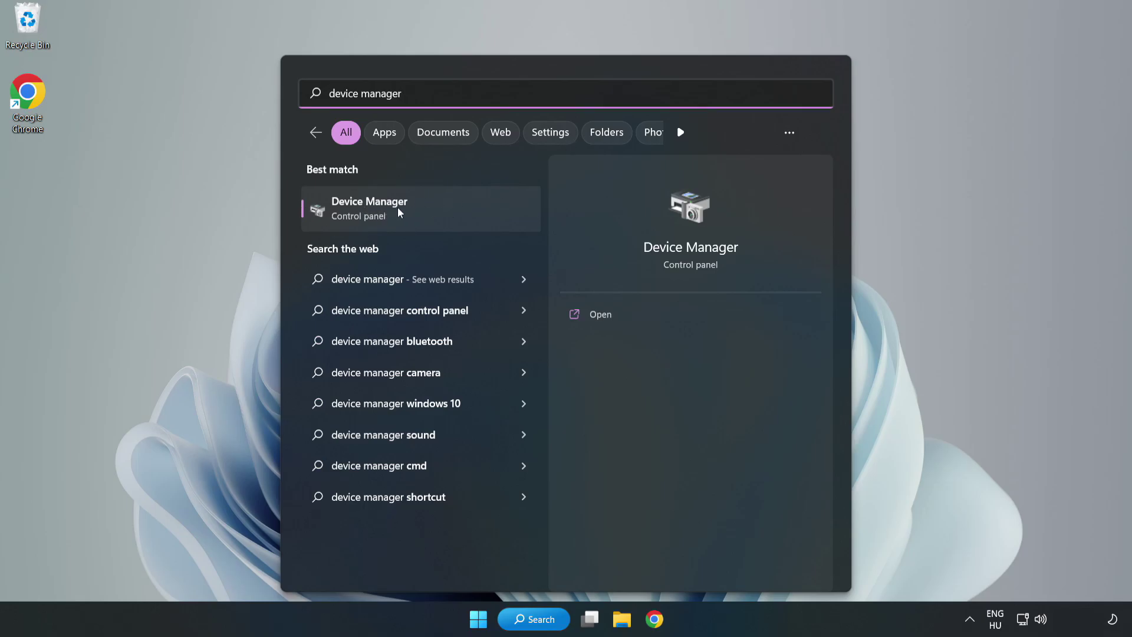
Open Device Manager, expand Display adapters and bring up the VMware SVGA 3D adapter's actions.
left_click(422, 219)
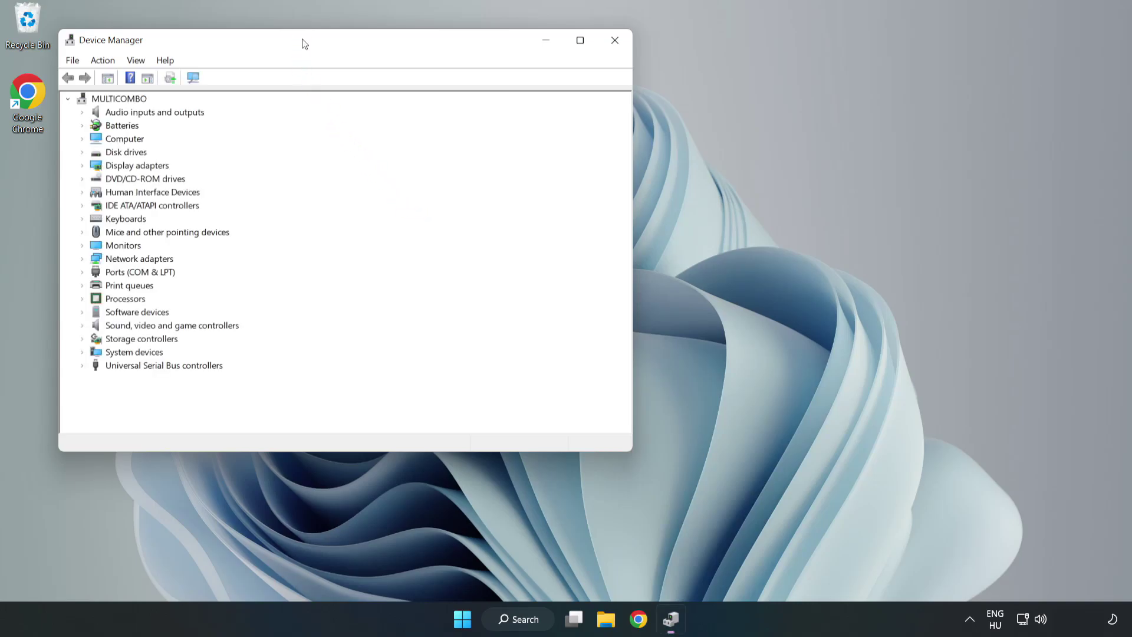
left_click_drag(304, 44, 505, 102)
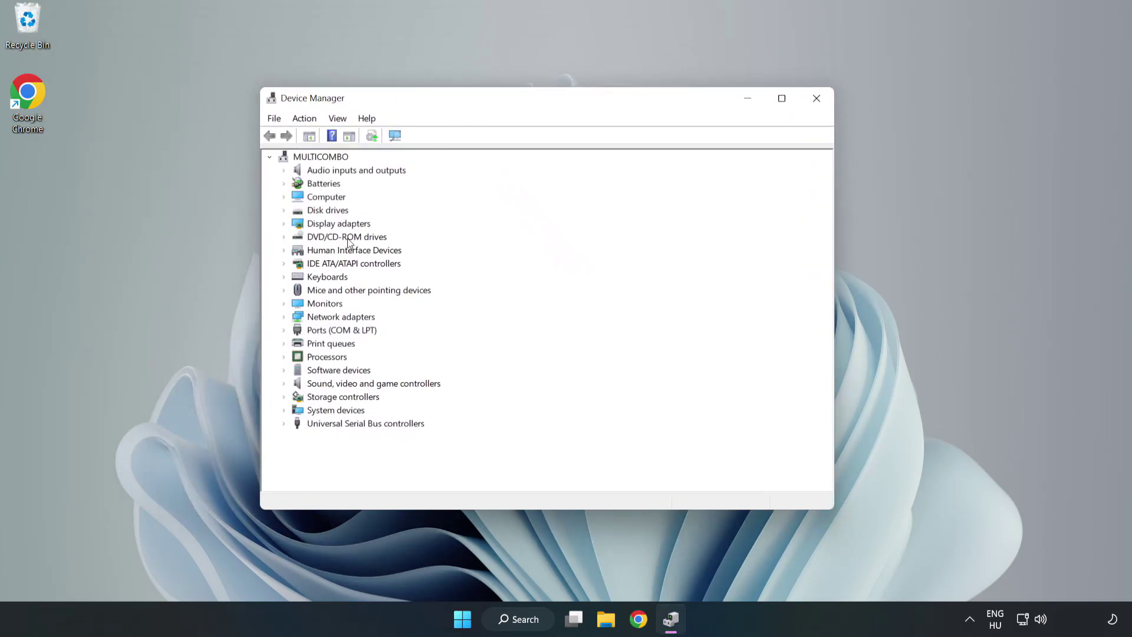
left_click(333, 225)
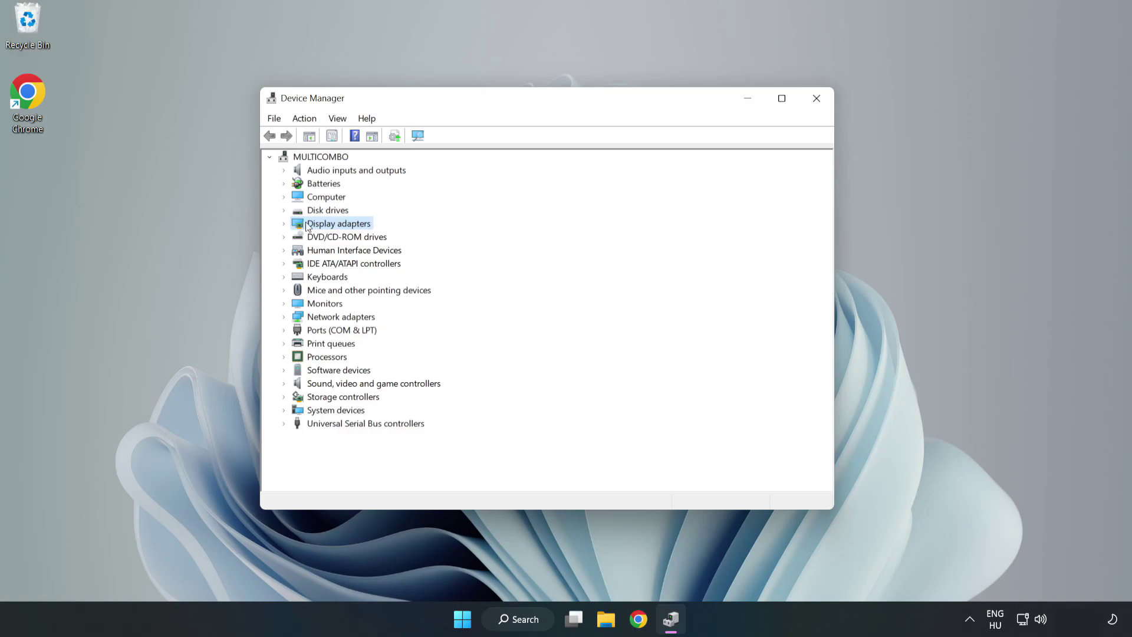
left_click(284, 224)
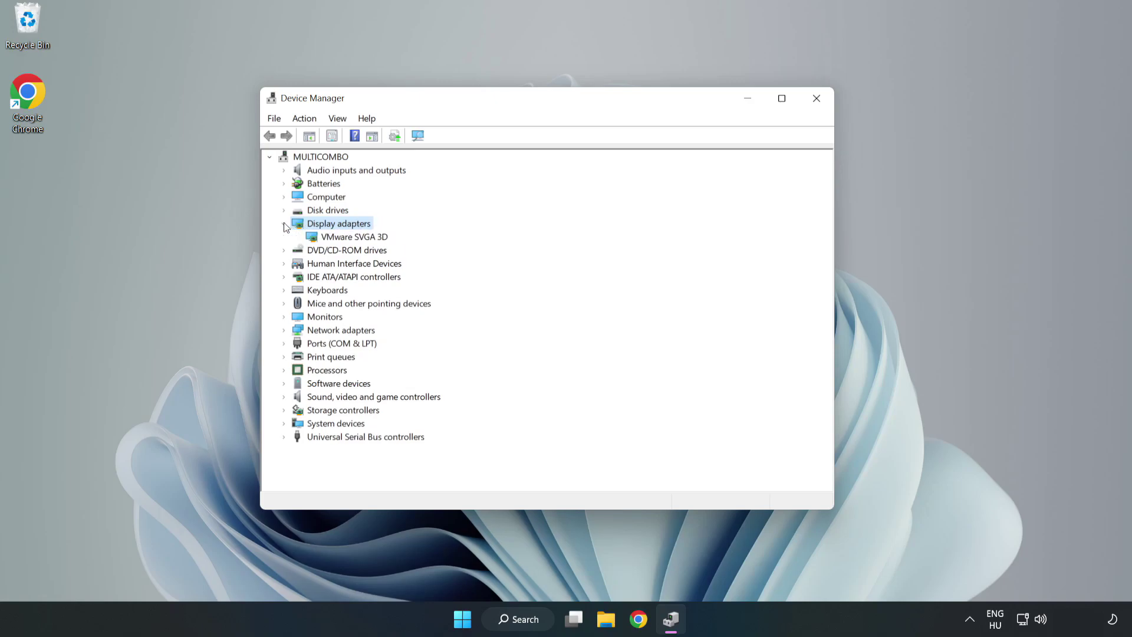
left_click(316, 239)
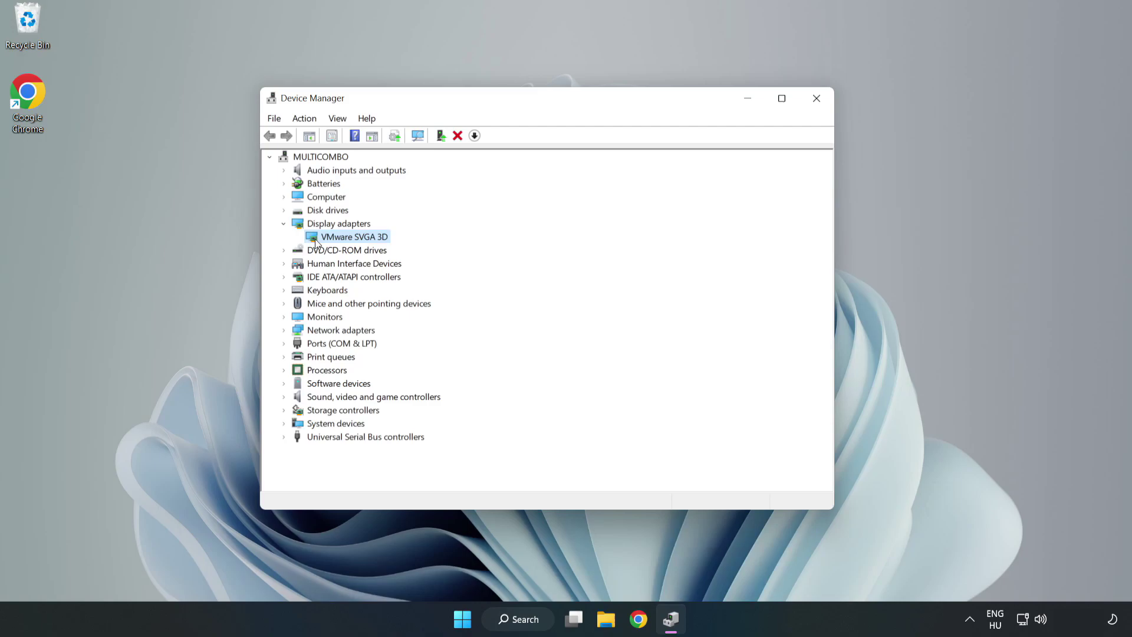
right_click(352, 242)
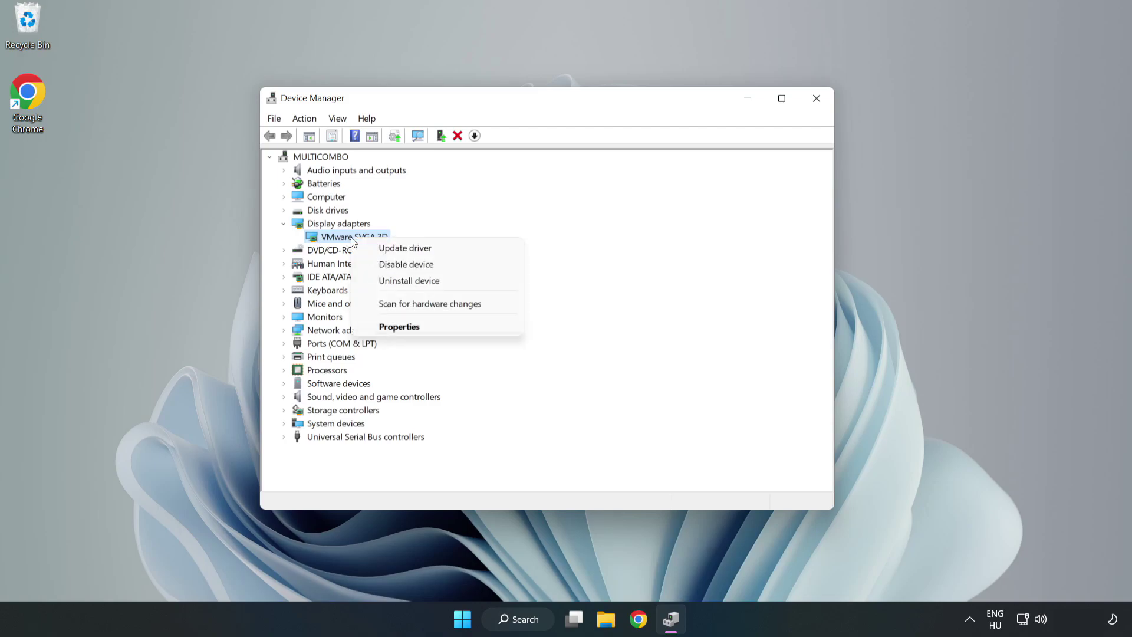
Search automatically for a VMware SVGA 3D driver and close the wizard once it is already up to date.
left_click(439, 254)
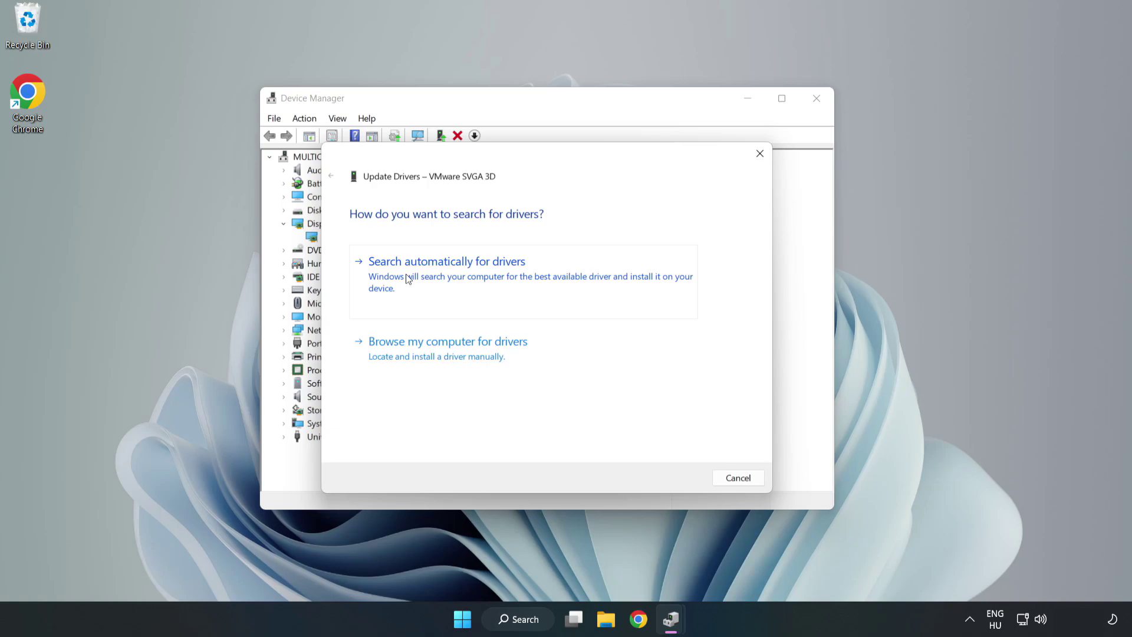
left_click(451, 276)
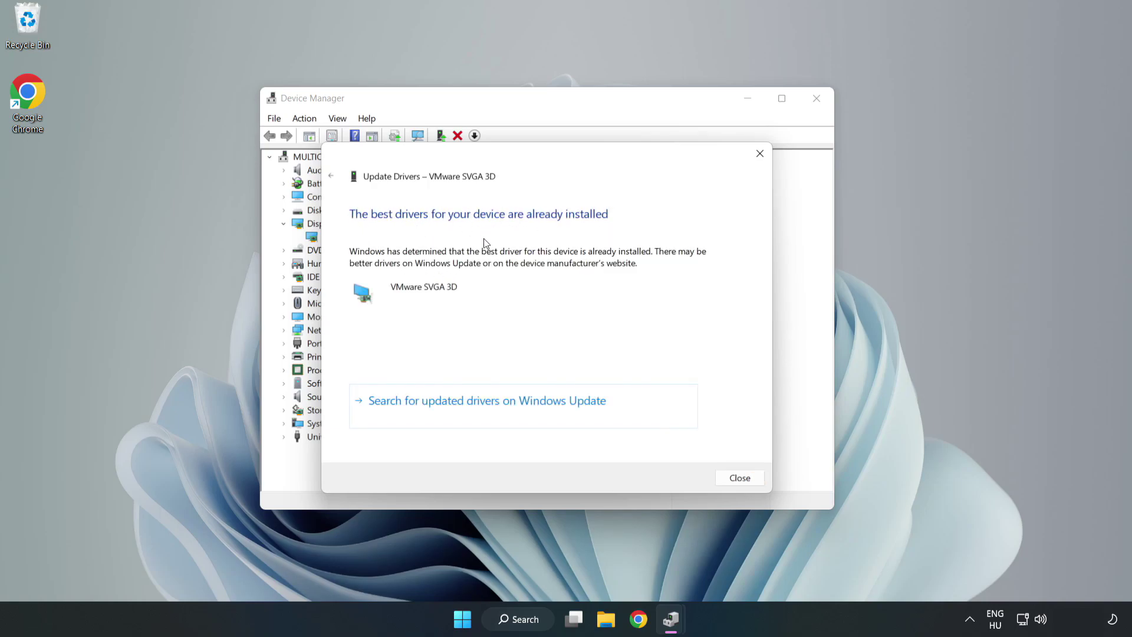
left_click(740, 477)
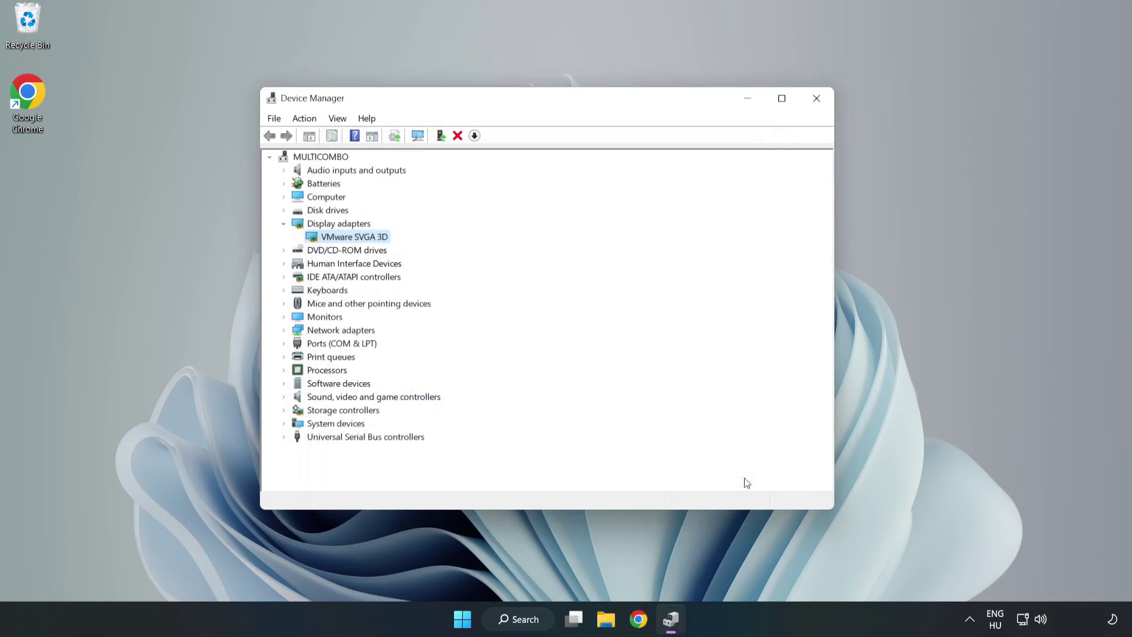
Close Device Manager and search 'updates' to reach the Windows Update settings page.
left_click(817, 101)
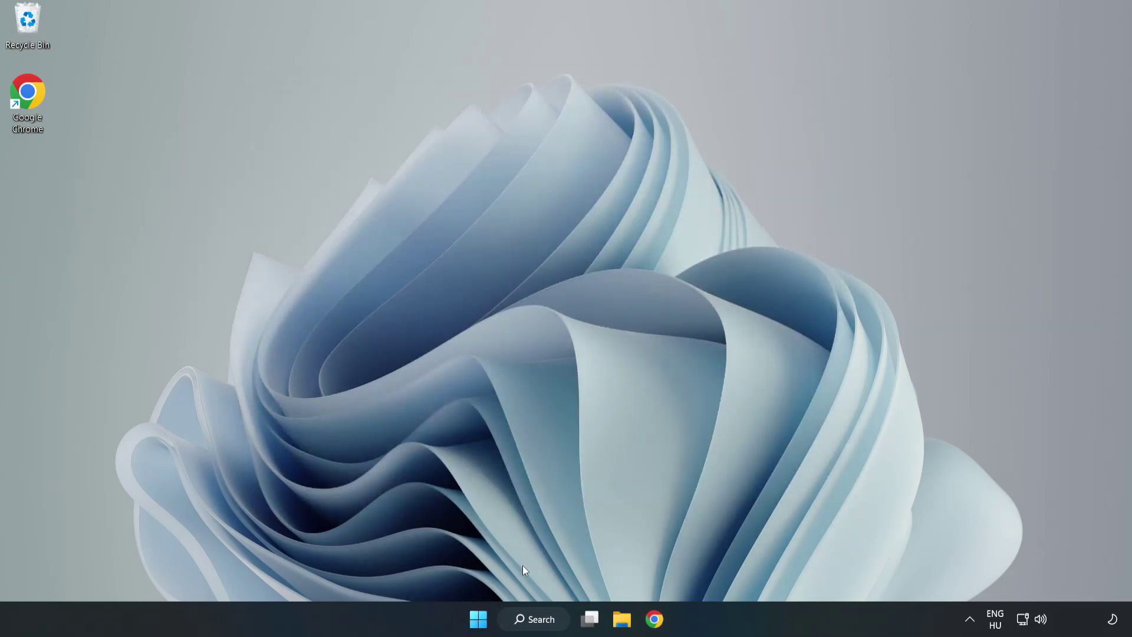
left_click(518, 619)
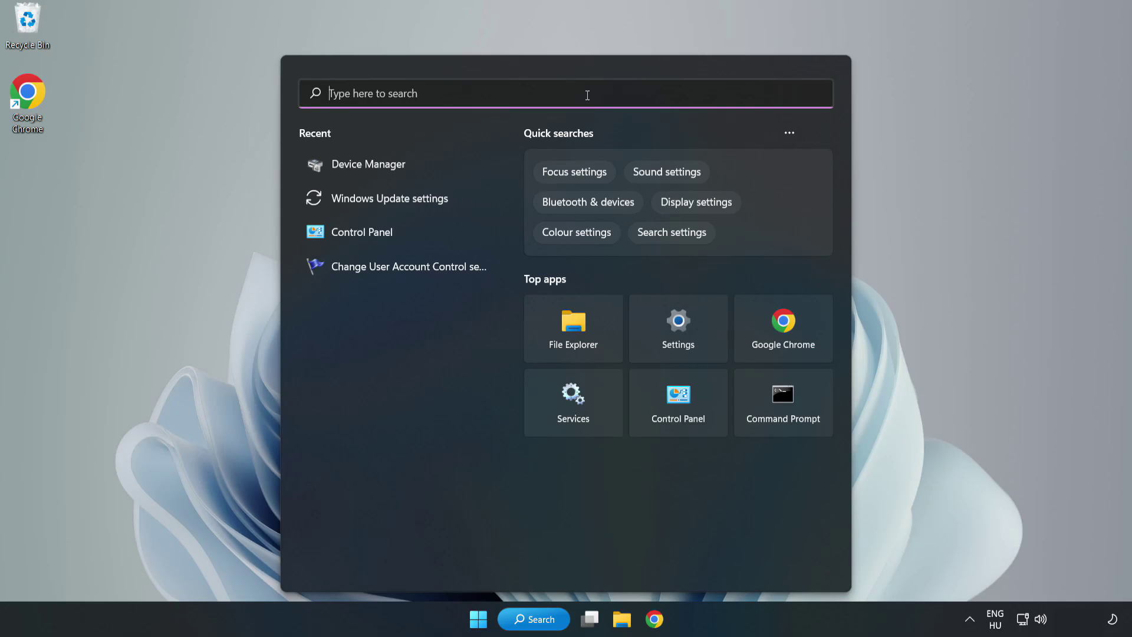
type("updates")
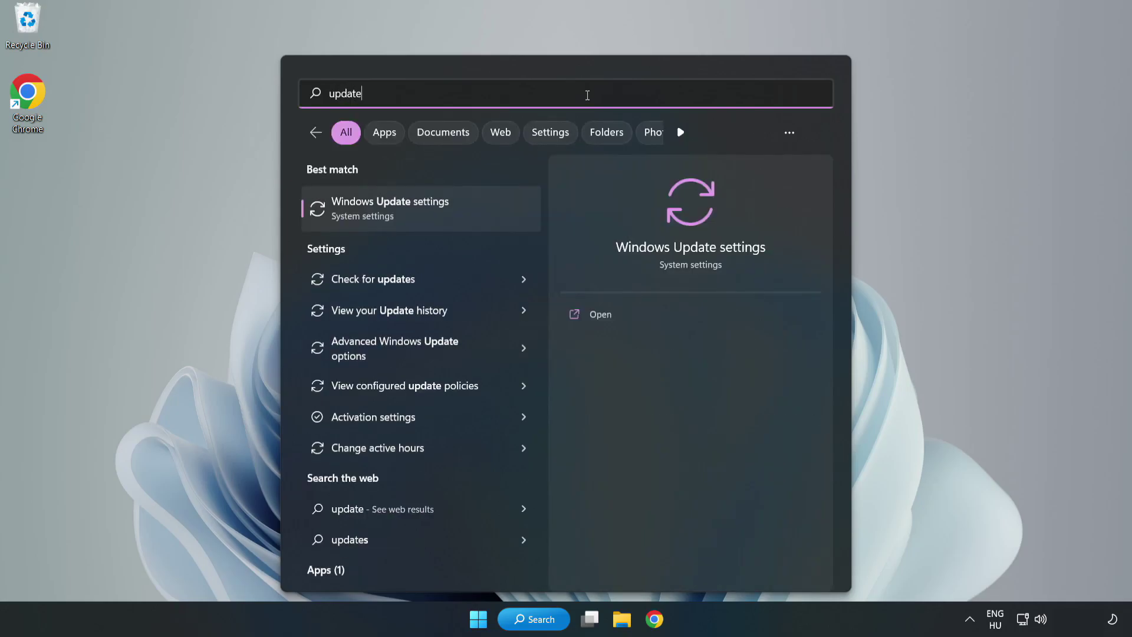
left_click(405, 213)
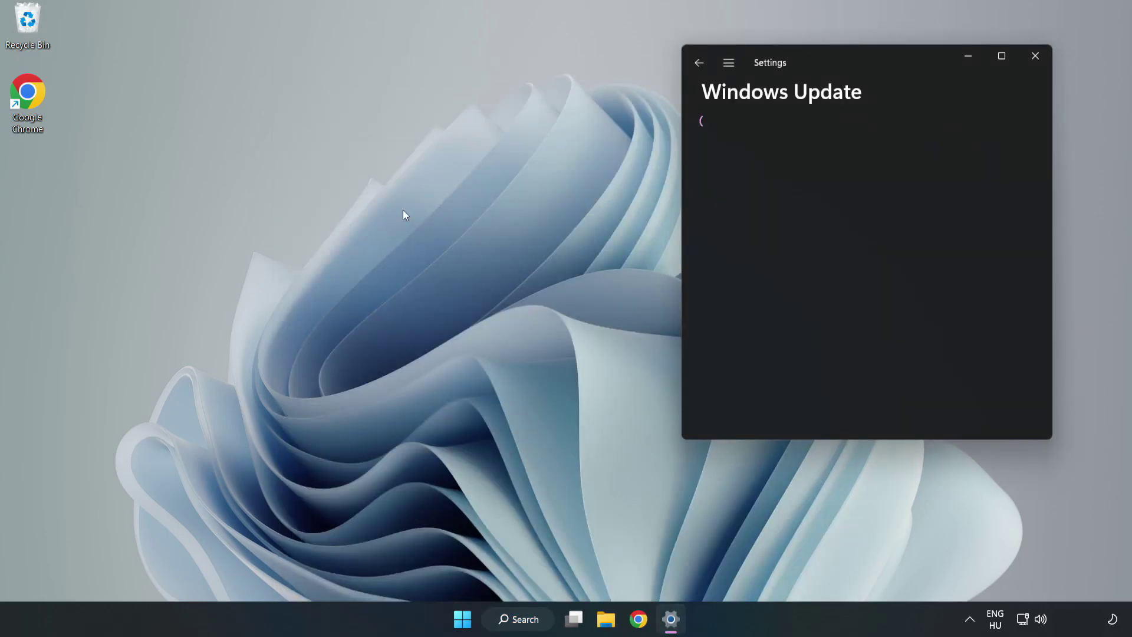
Maximize Settings and check for updates, installing Defender update KB2267602.
left_click(1002, 55)
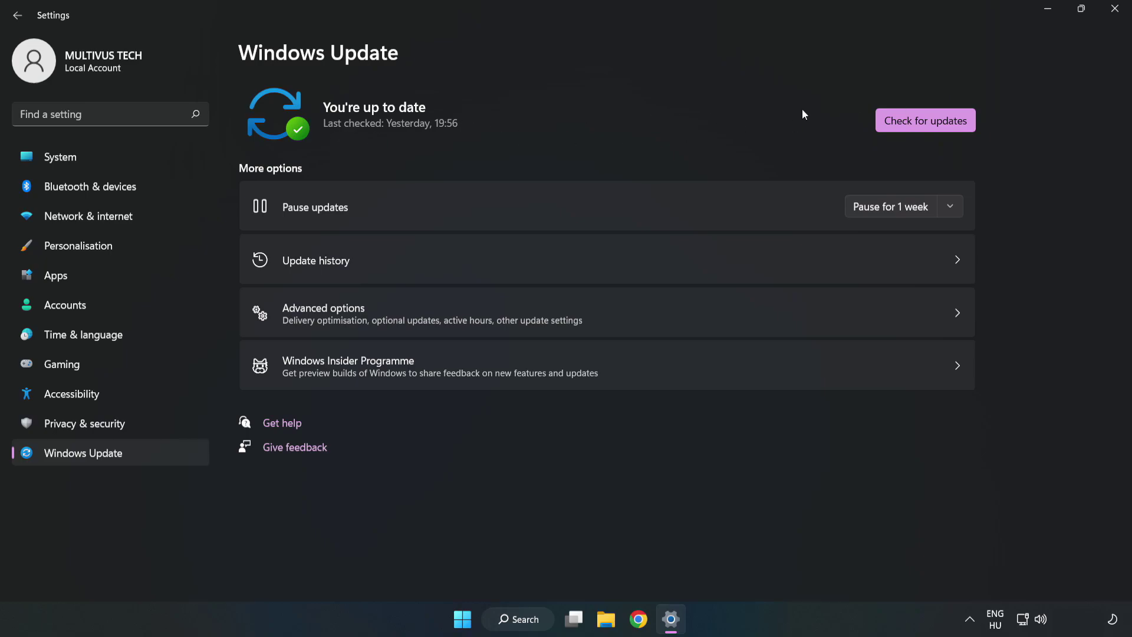
left_click(929, 123)
Close Settings and open the Compatibility tab of the YOUR NOT WORKING APP shortcut's Properties.
left_click(1114, 8)
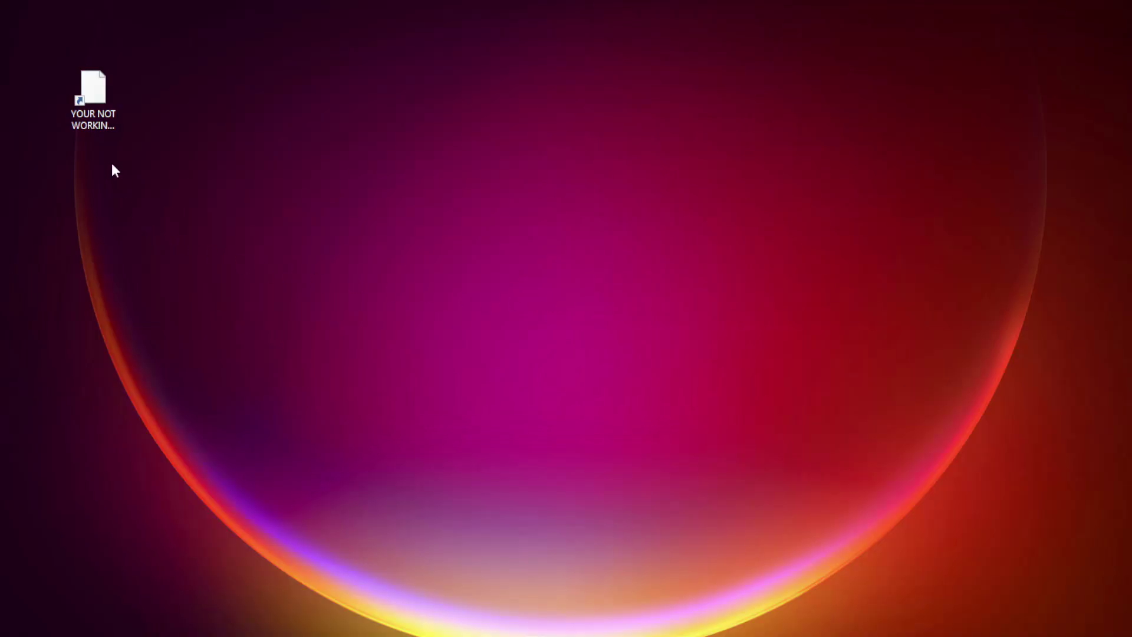
left_click(89, 127)
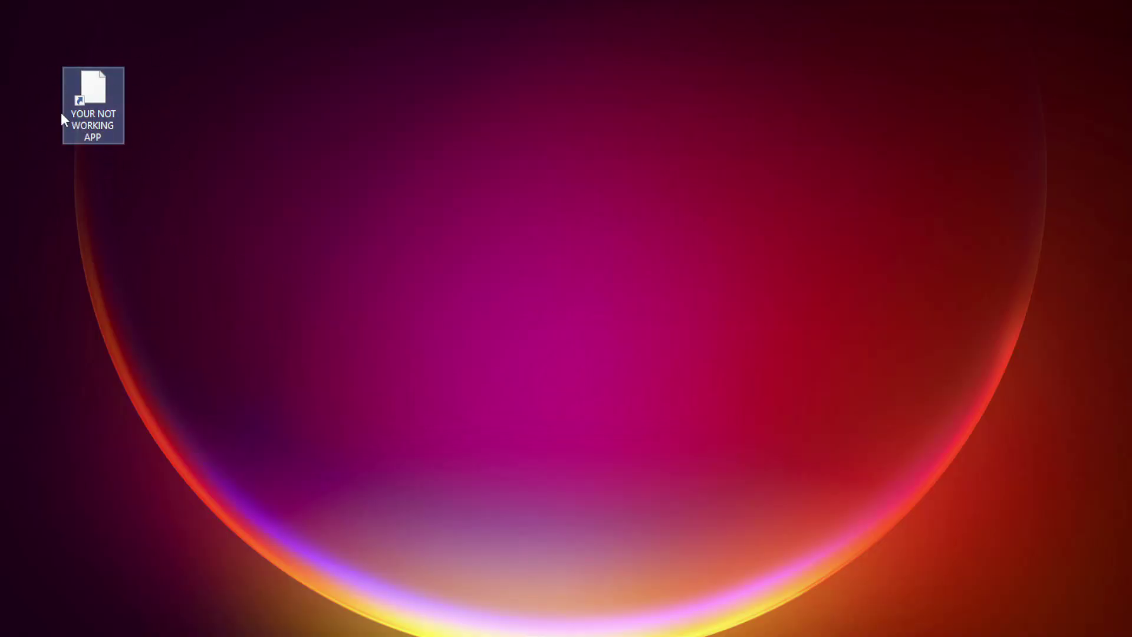
right_click(92, 83)
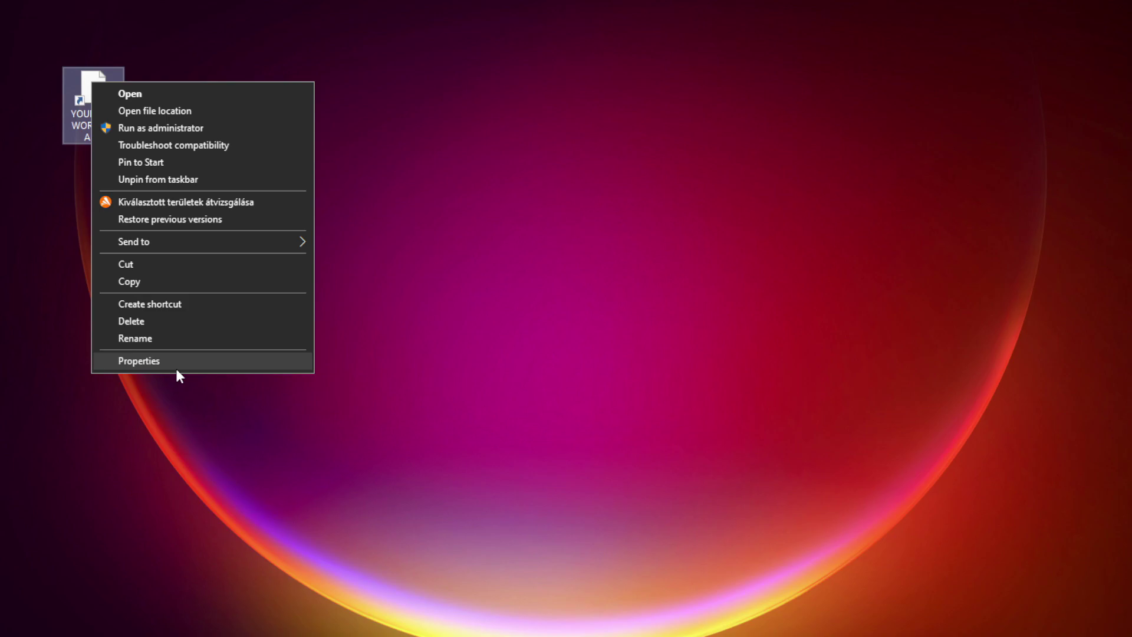
left_click(226, 359)
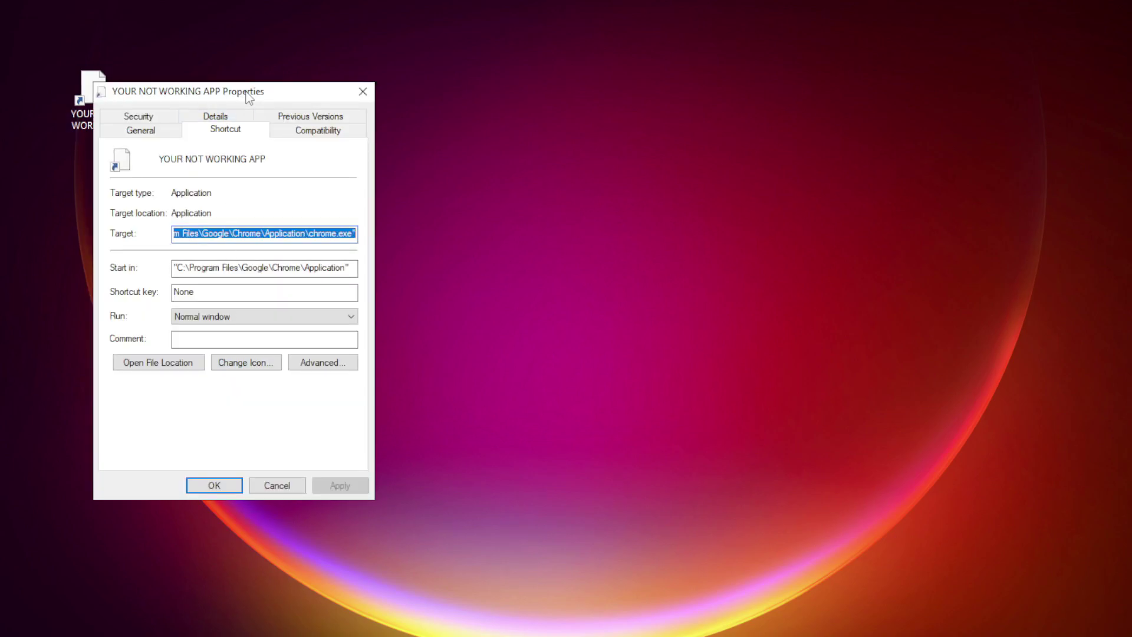
left_click_drag(247, 91, 572, 125)
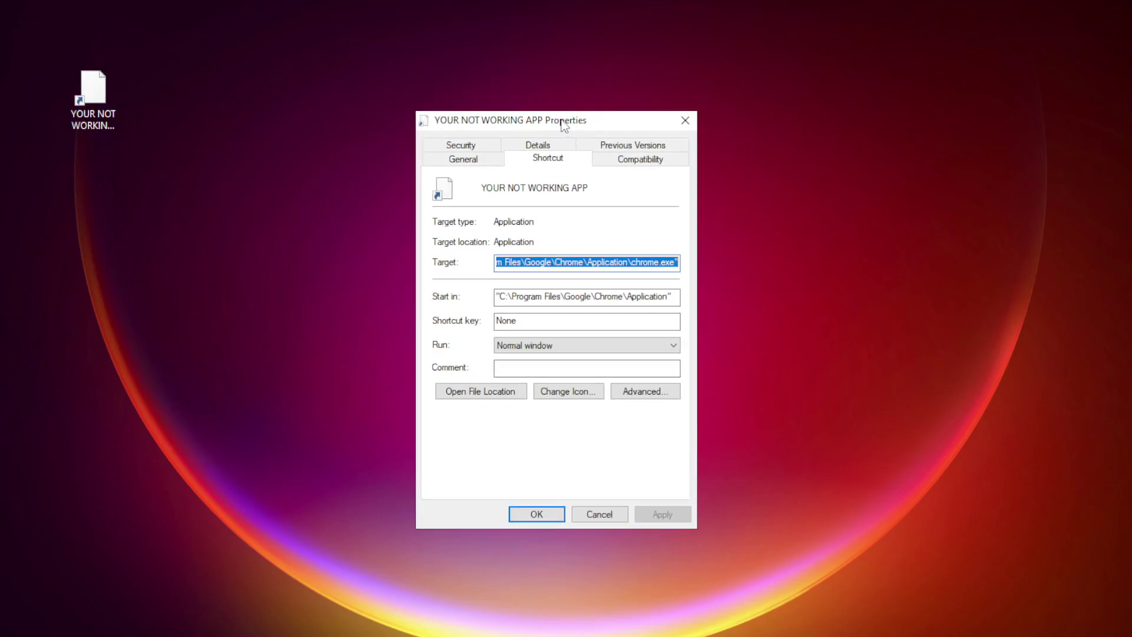
left_click(663, 165)
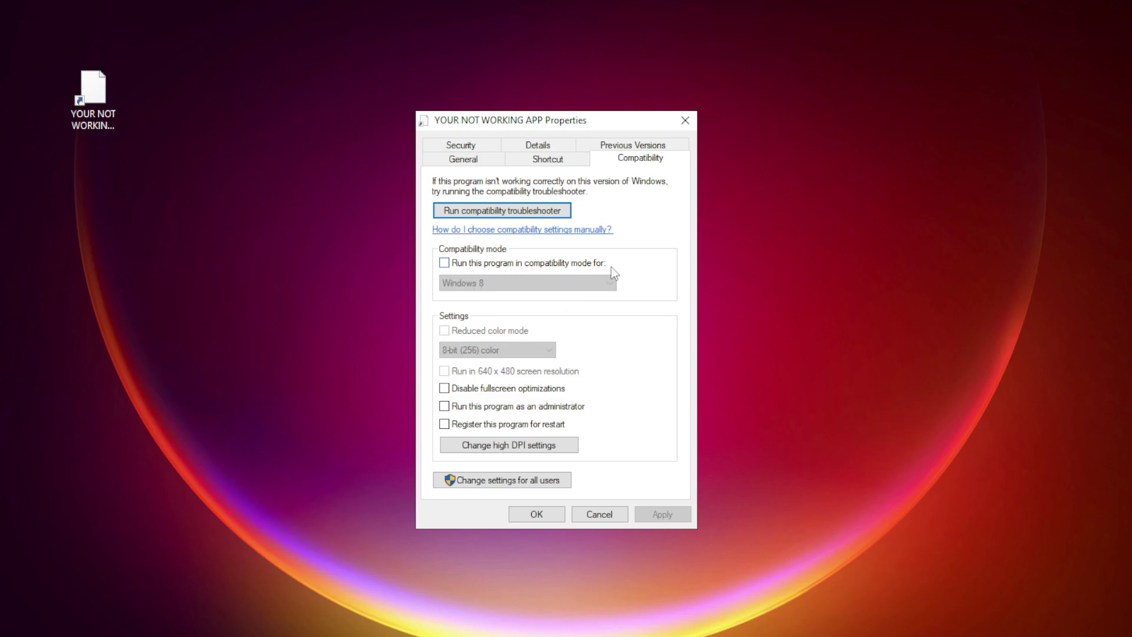
Apply Windows 8 compatibility mode and run as administrator, then launch the app to test.
left_click(460, 263)
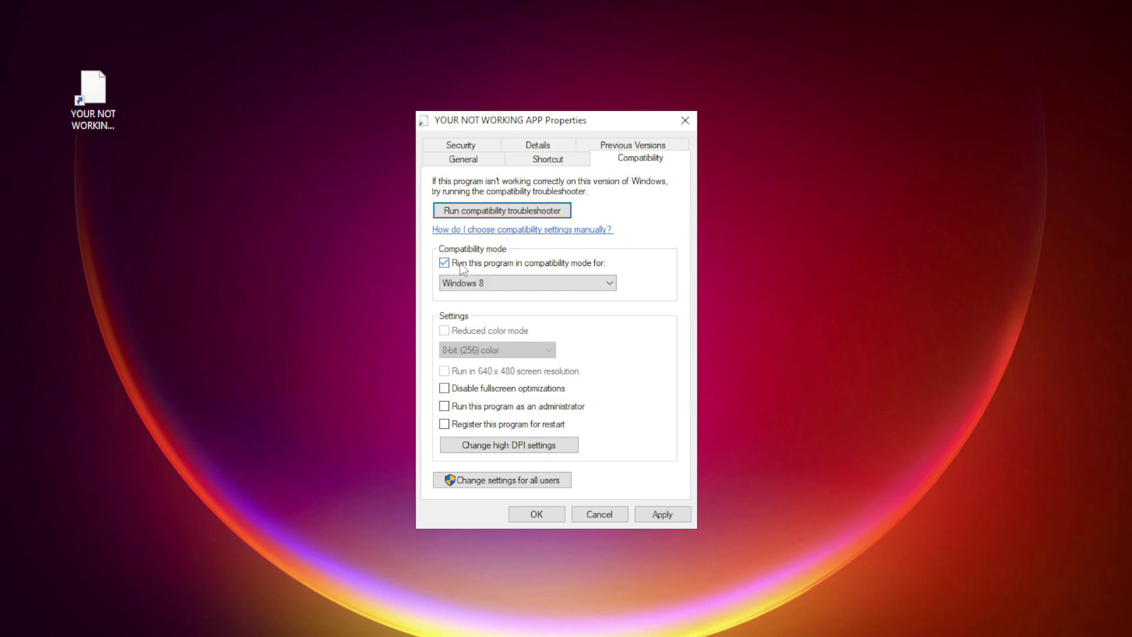
left_click(506, 283)
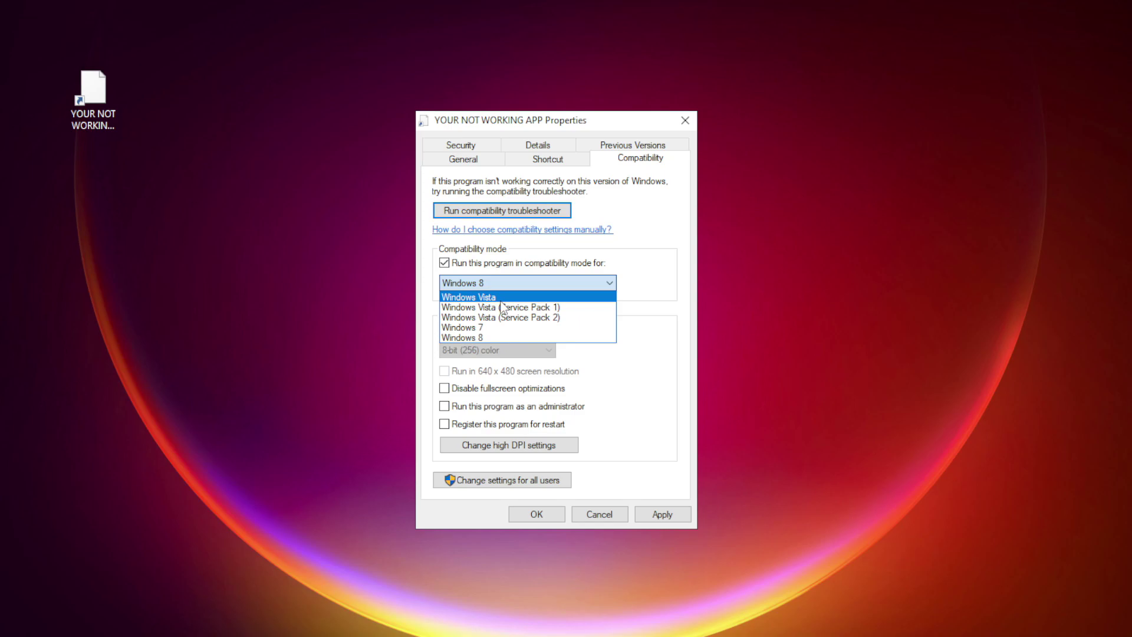
left_click(494, 335)
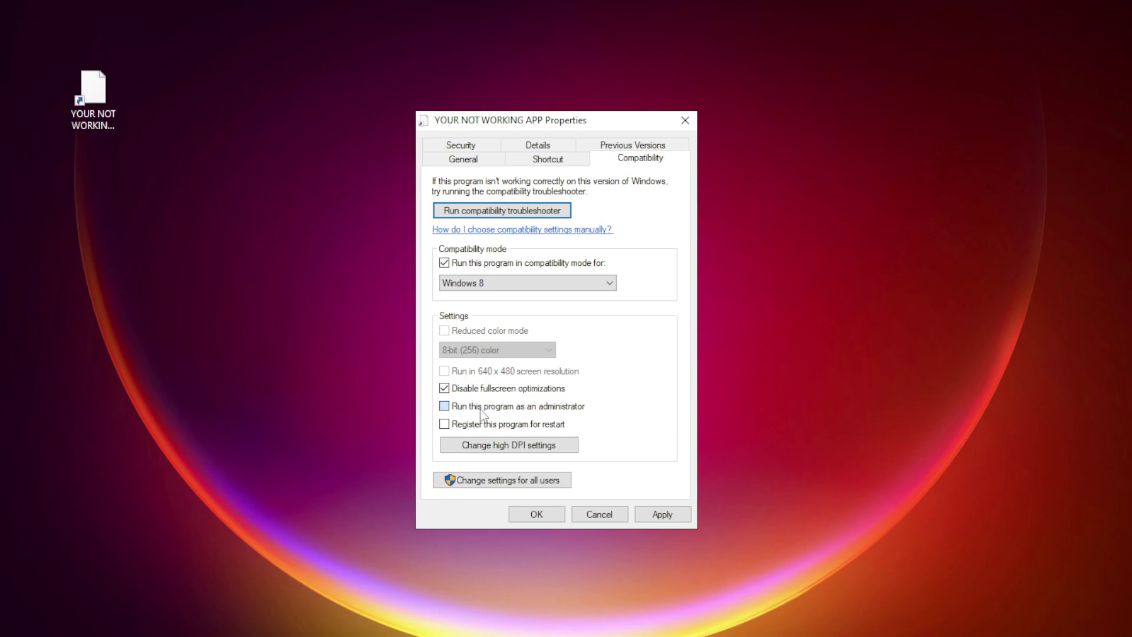
left_click(459, 406)
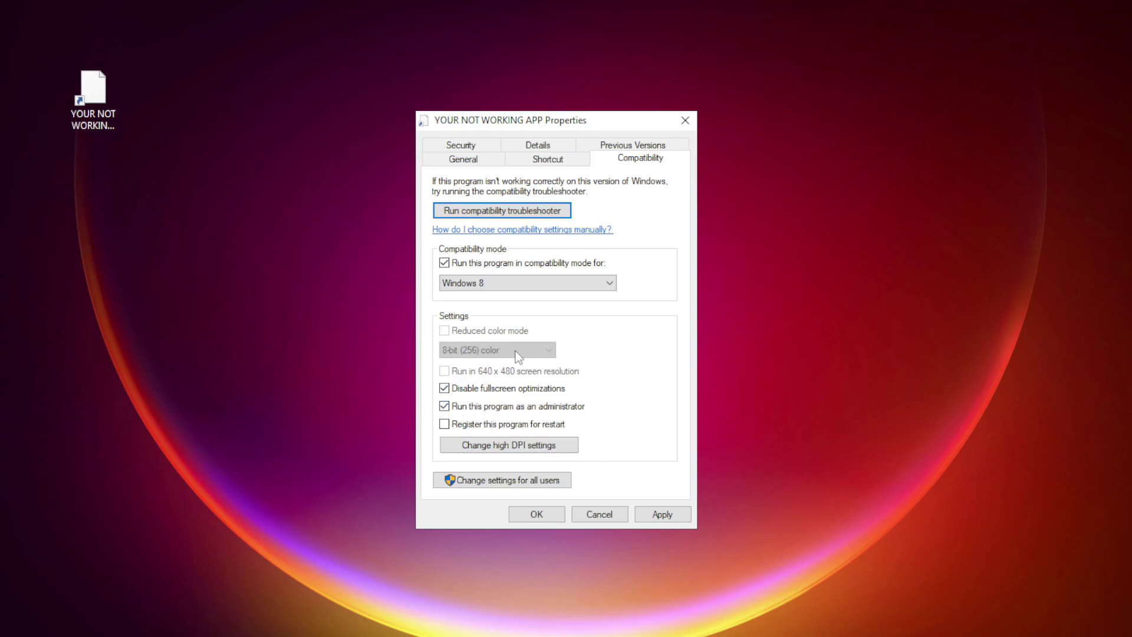
left_click(671, 519)
left_click(537, 515)
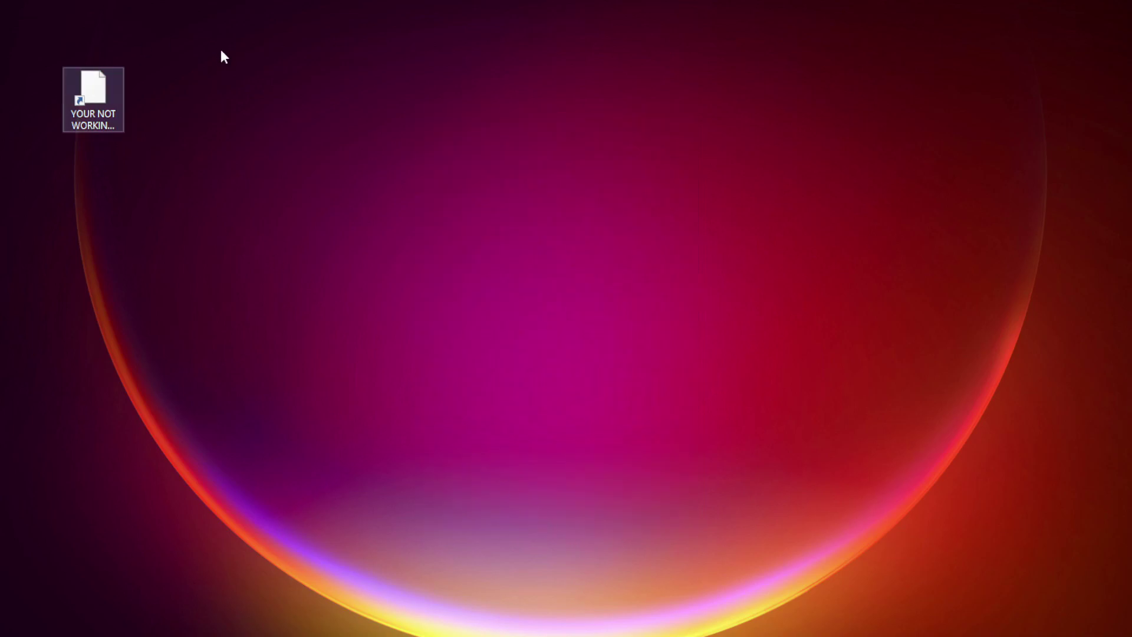
double_click(87, 101)
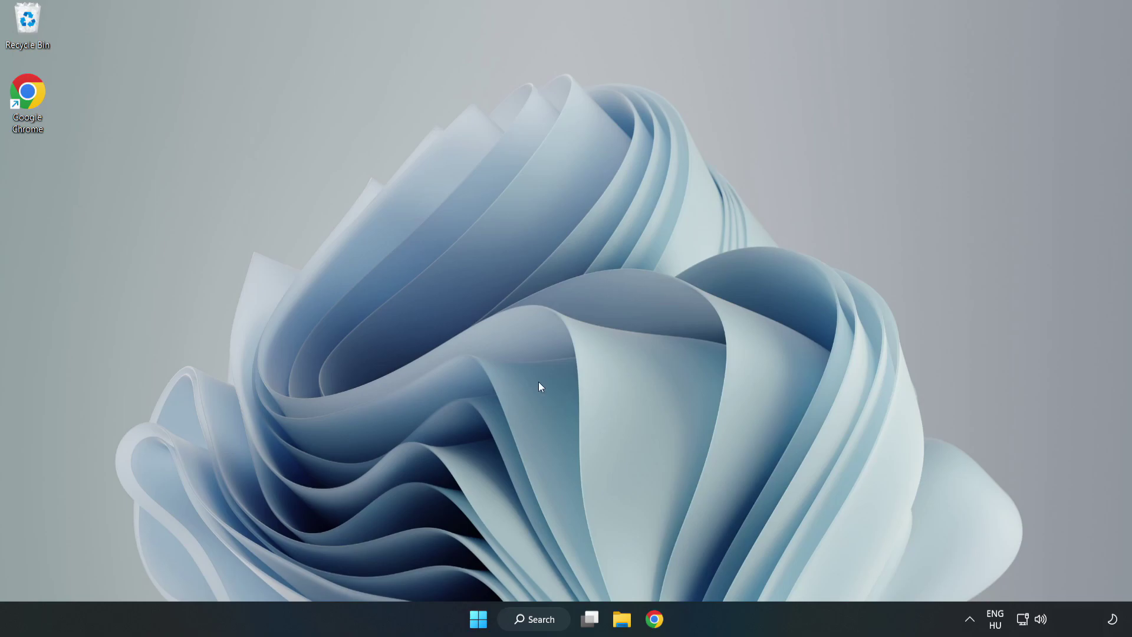
Open the Win+X quick-link menu from the Start button.
right_click(481, 622)
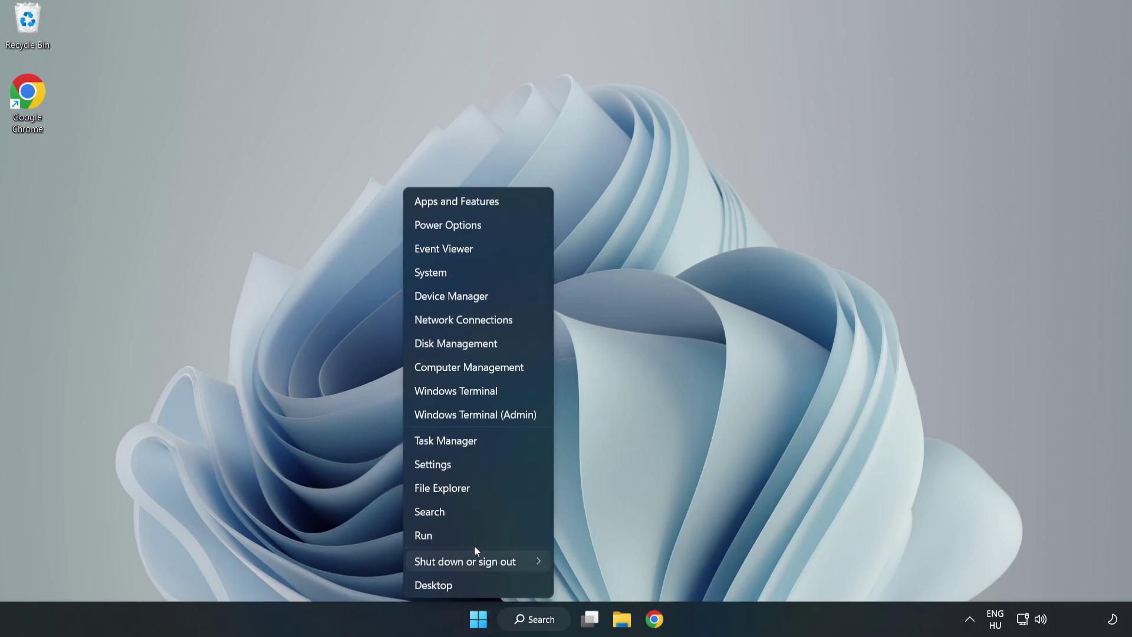
Open Task Manager's Startup tab and disable Cortana, Microsoft Edge, Microsoft Teams and Phone Link.
left_click(477, 441)
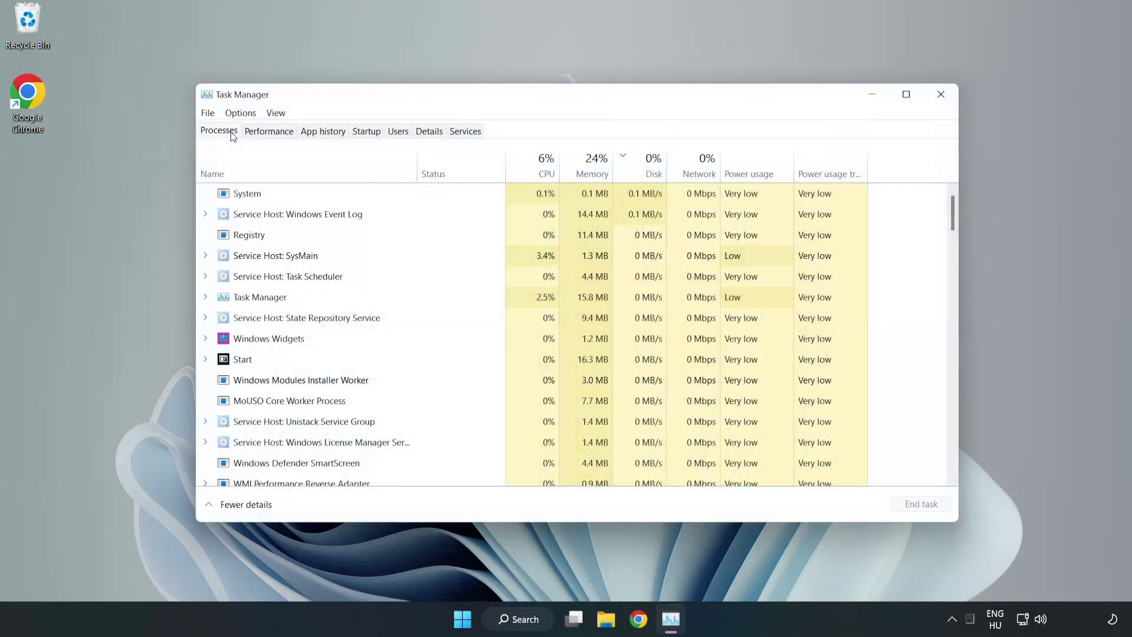
left_click(368, 134)
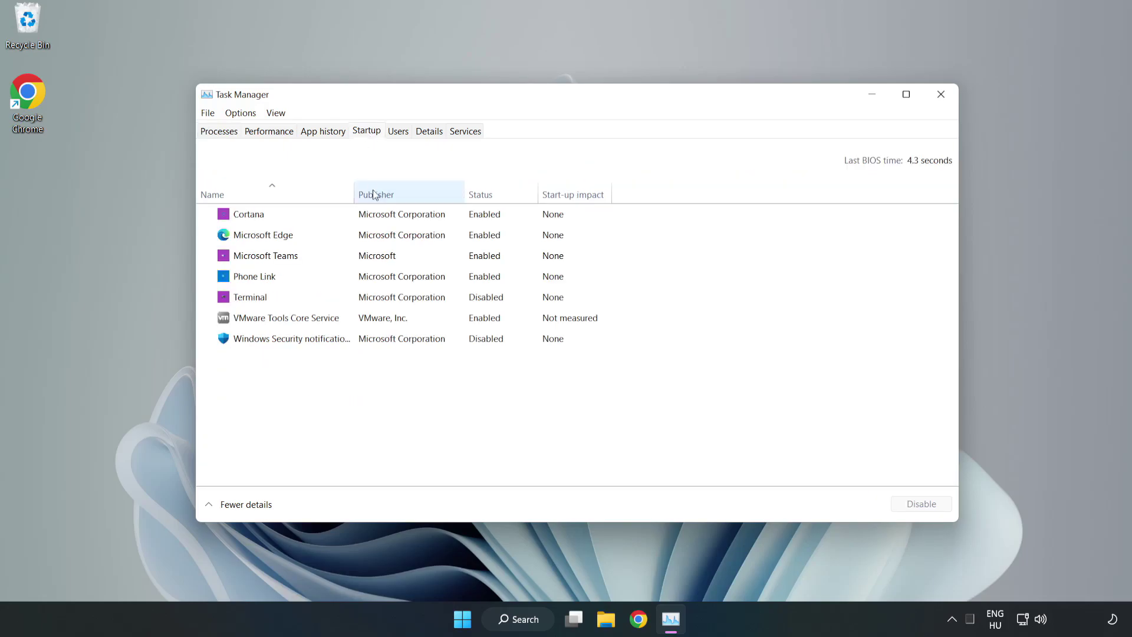
left_click(394, 222)
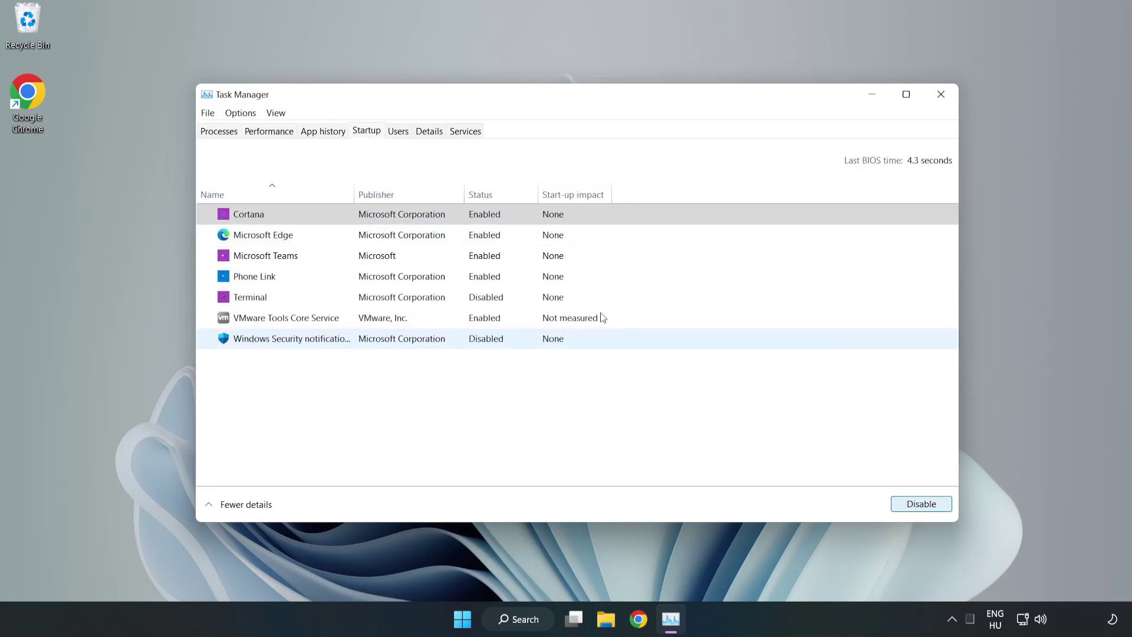
left_click(913, 505)
left_click(492, 234)
left_click(920, 504)
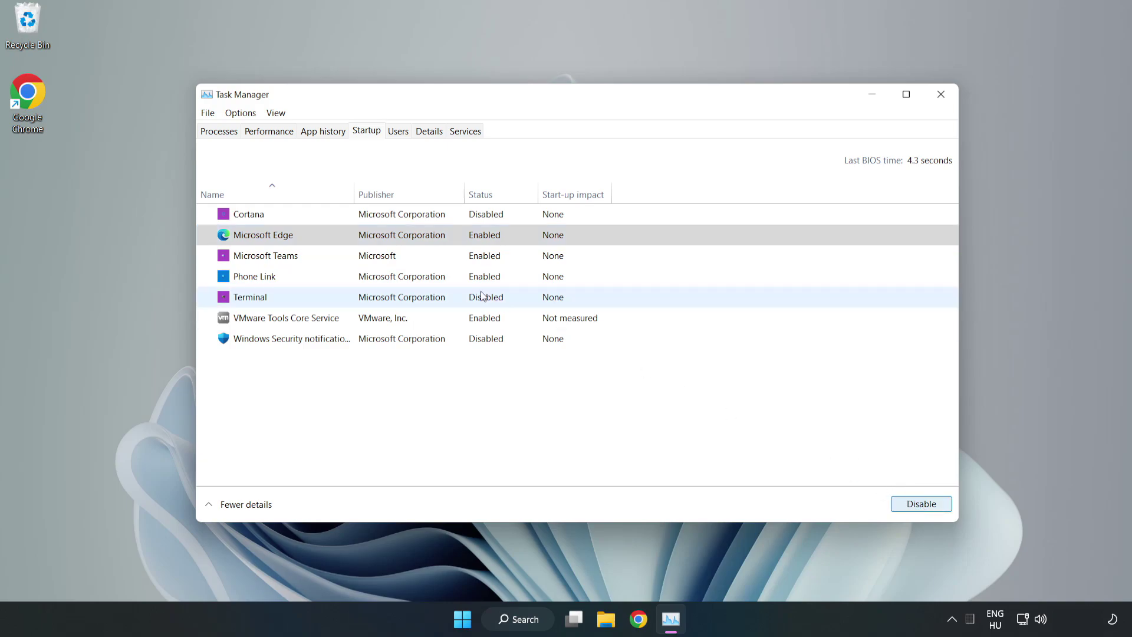
left_click(388, 258)
left_click(917, 504)
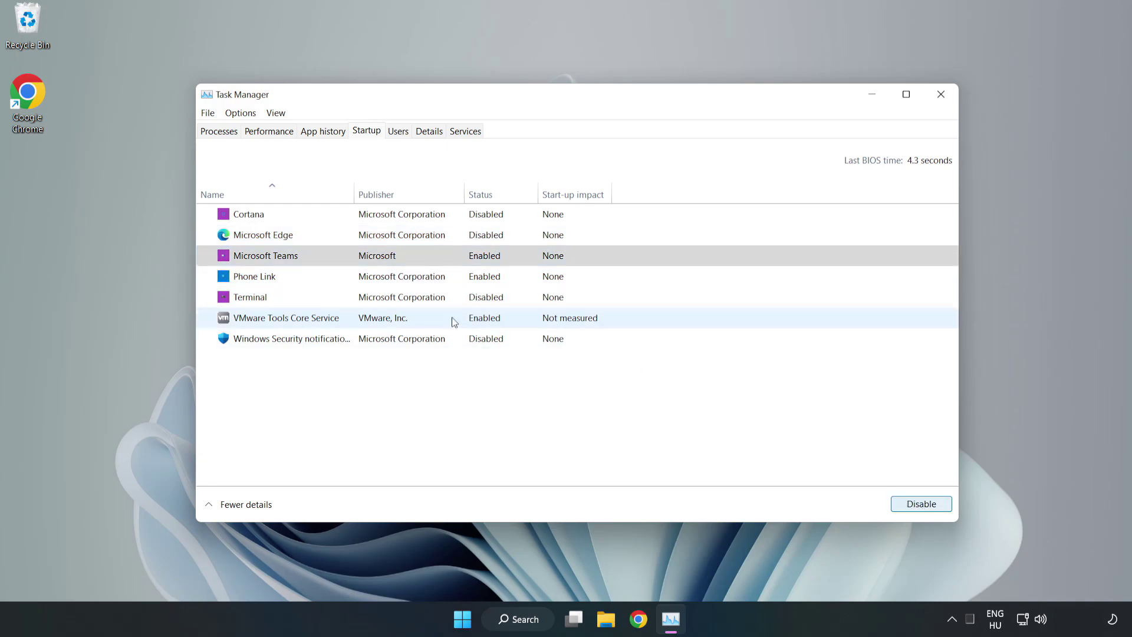
left_click(381, 280)
left_click(942, 507)
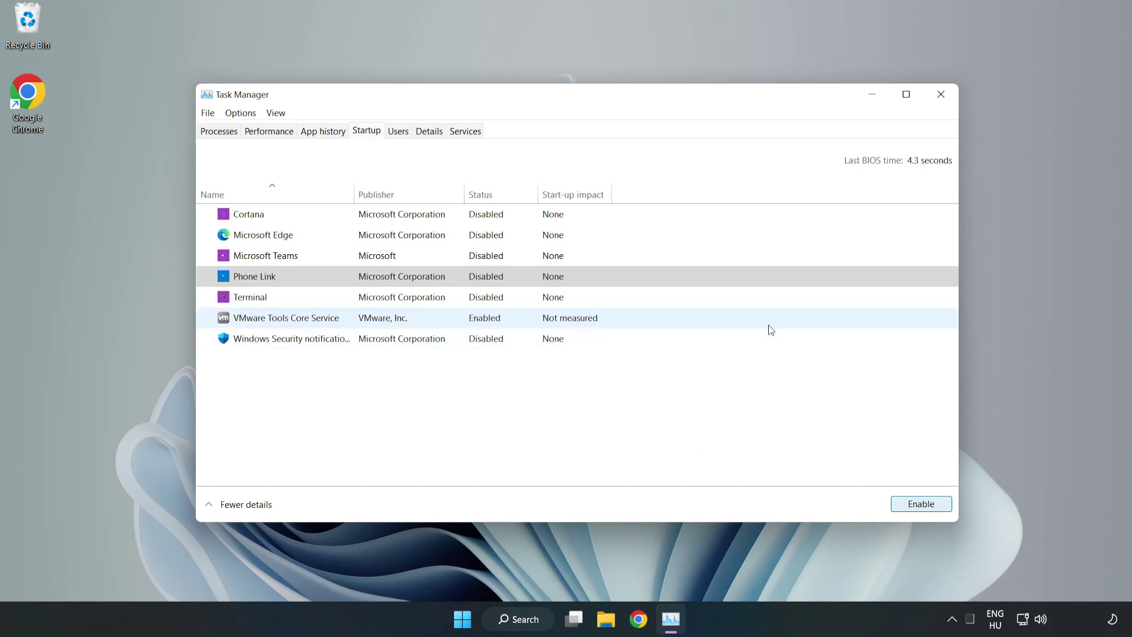
Close Task Manager and search 'security' to open the Windows Security app.
left_click(941, 96)
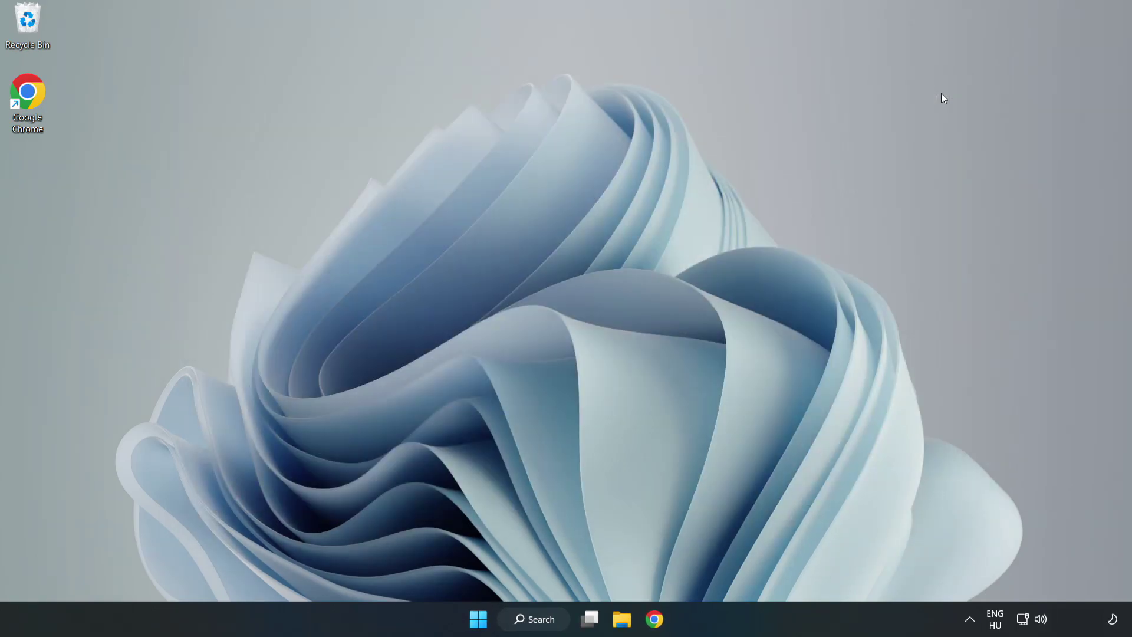
left_click(535, 619)
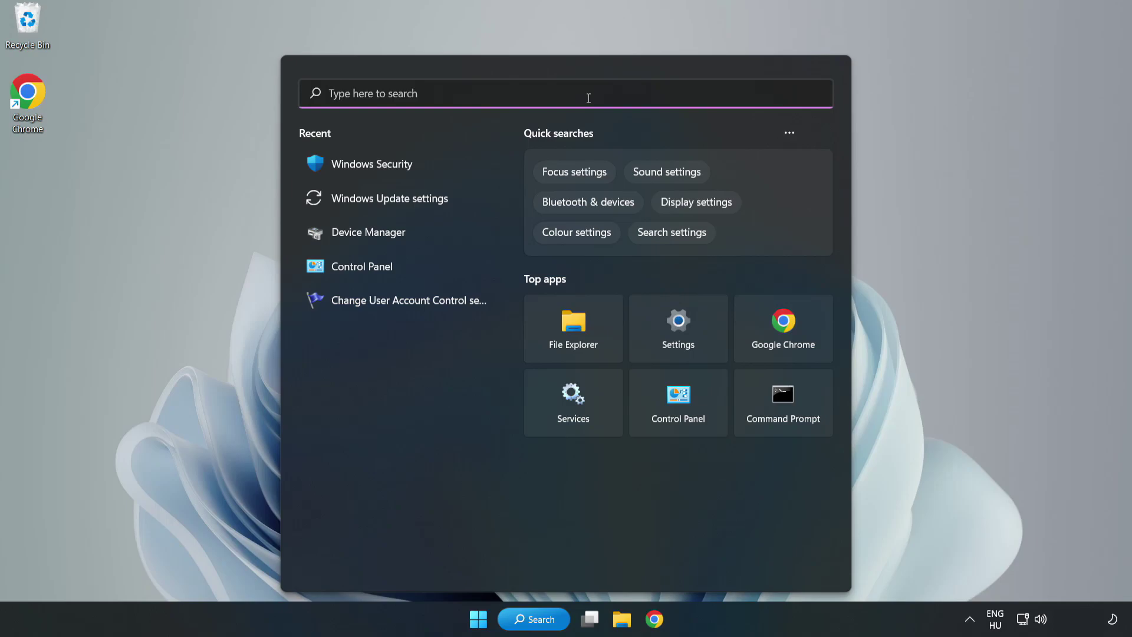
type("sec")
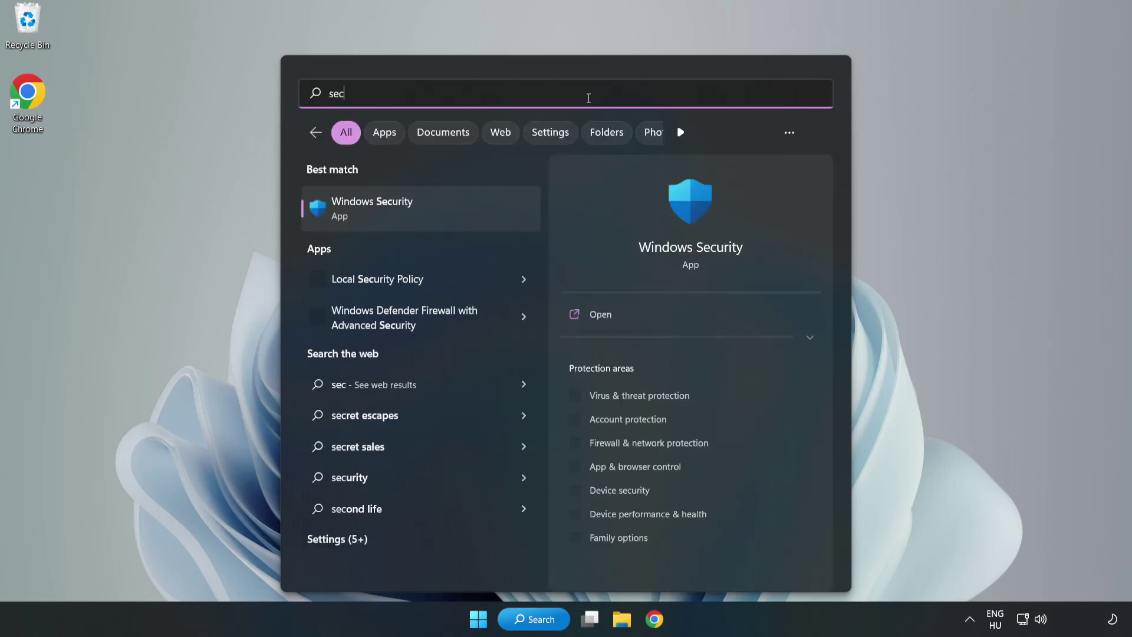
type("urity")
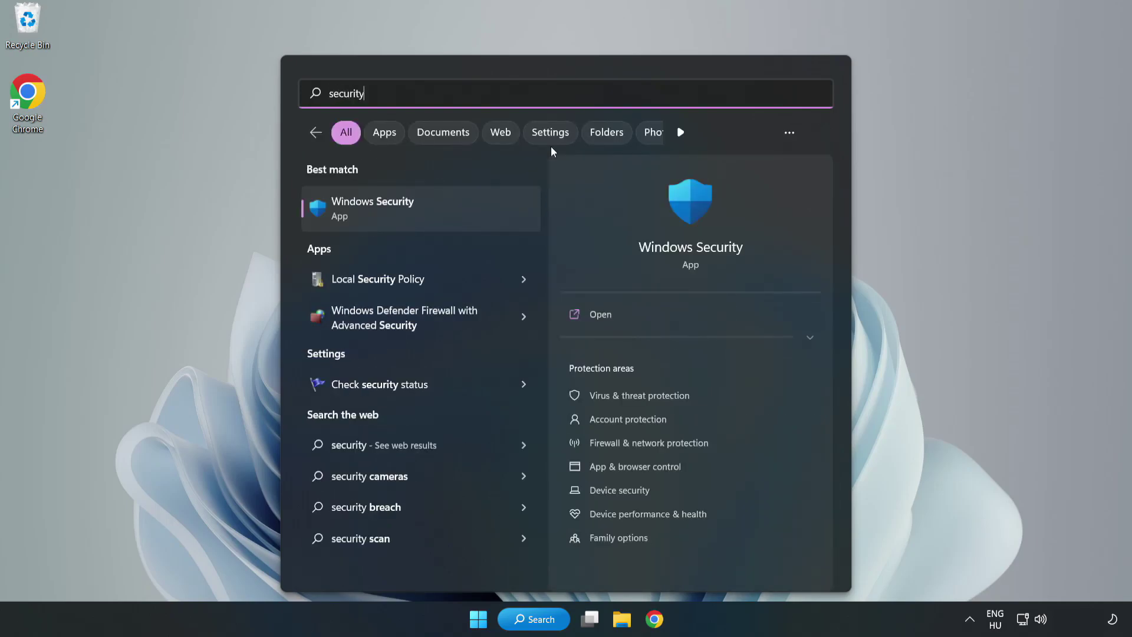
left_click(410, 216)
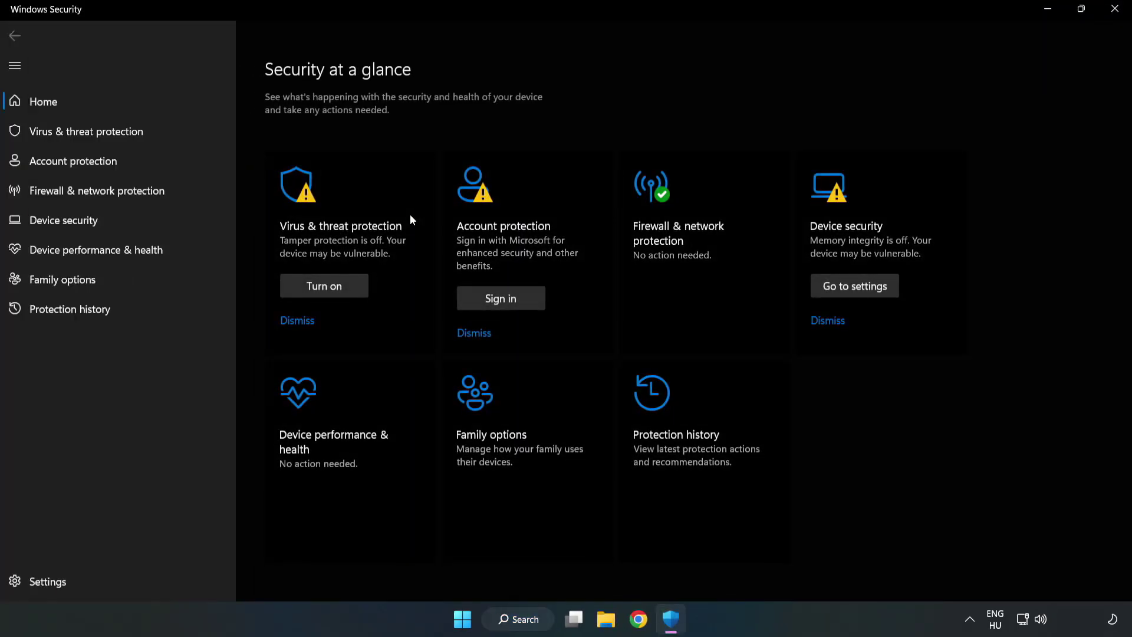
Go to Virus & threat protection, Manage settings, then Add or remove exclusions.
left_click(75, 137)
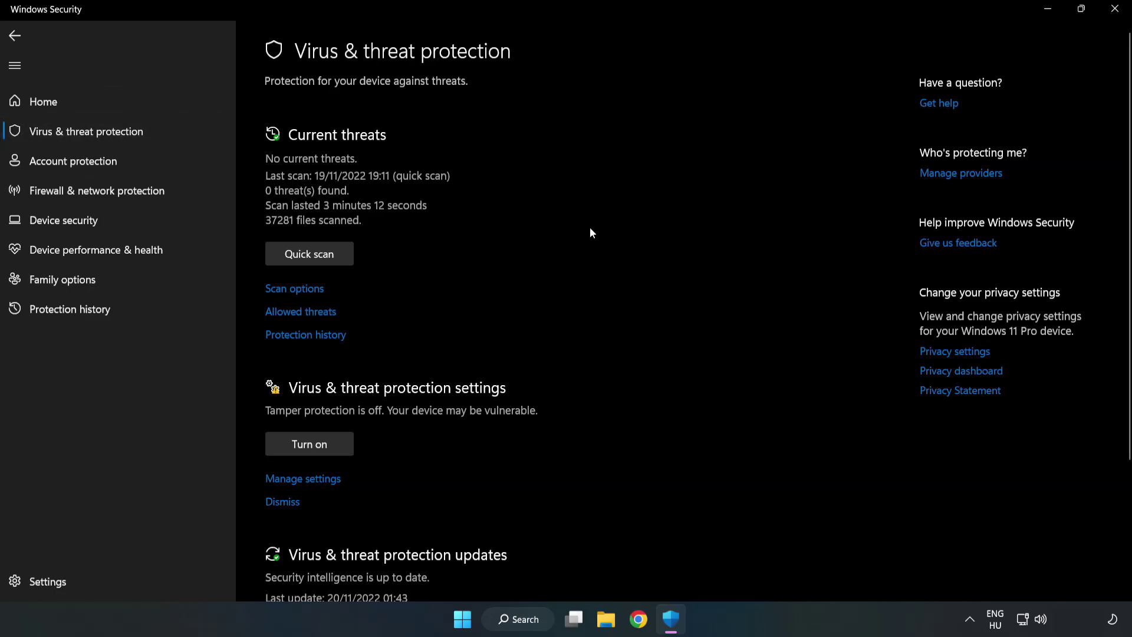
scroll(591, 233, "down", 3)
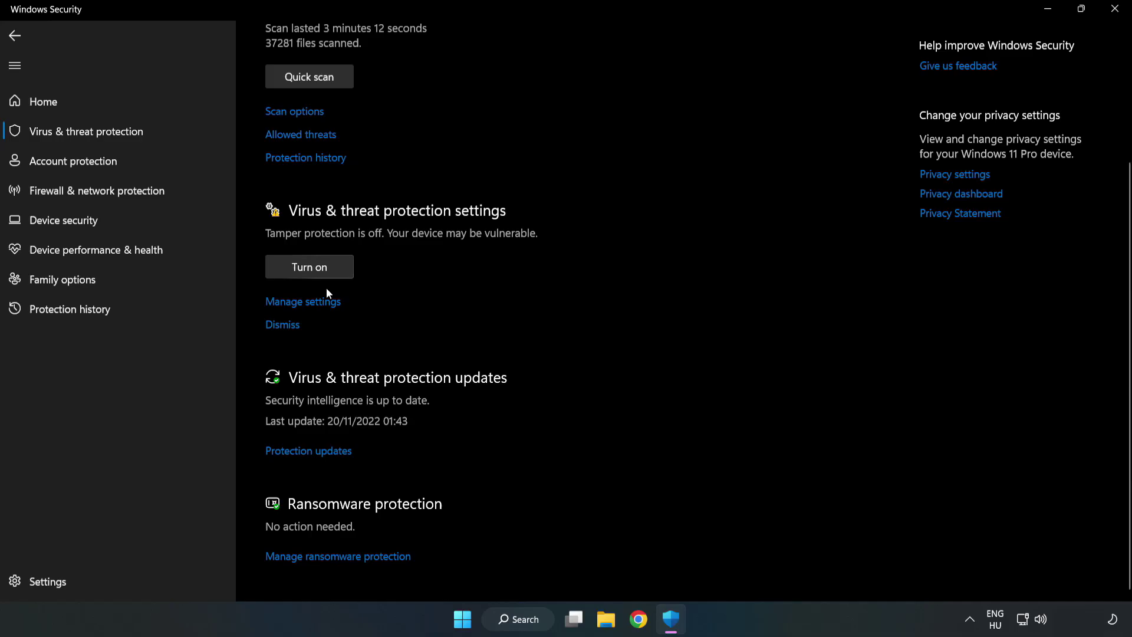
left_click(310, 304)
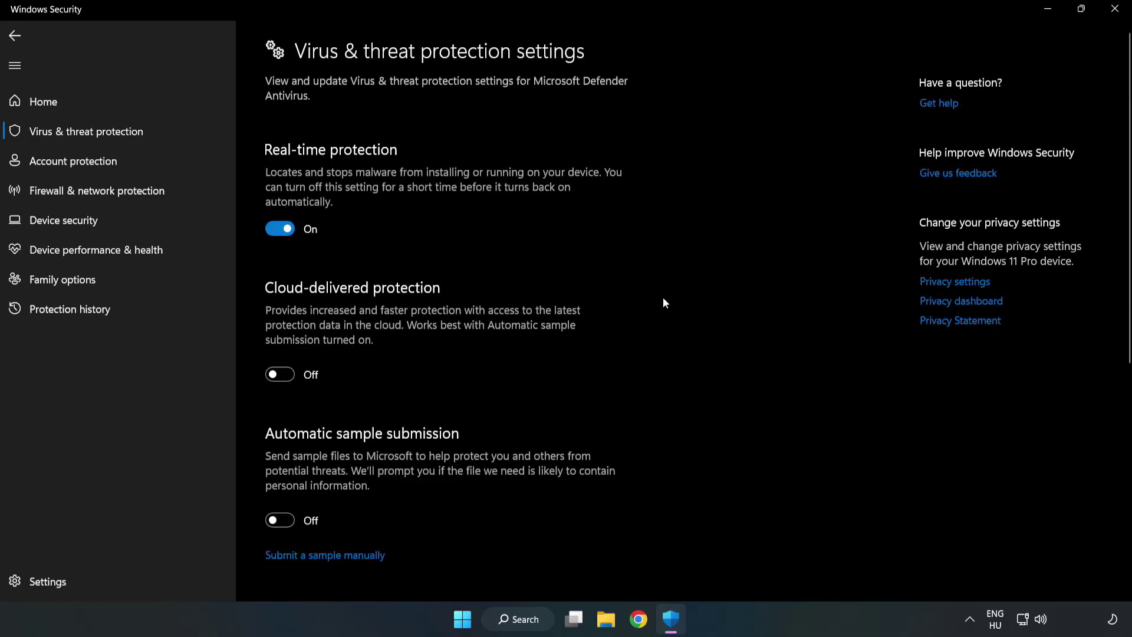
scroll(720, 296, "down", 5)
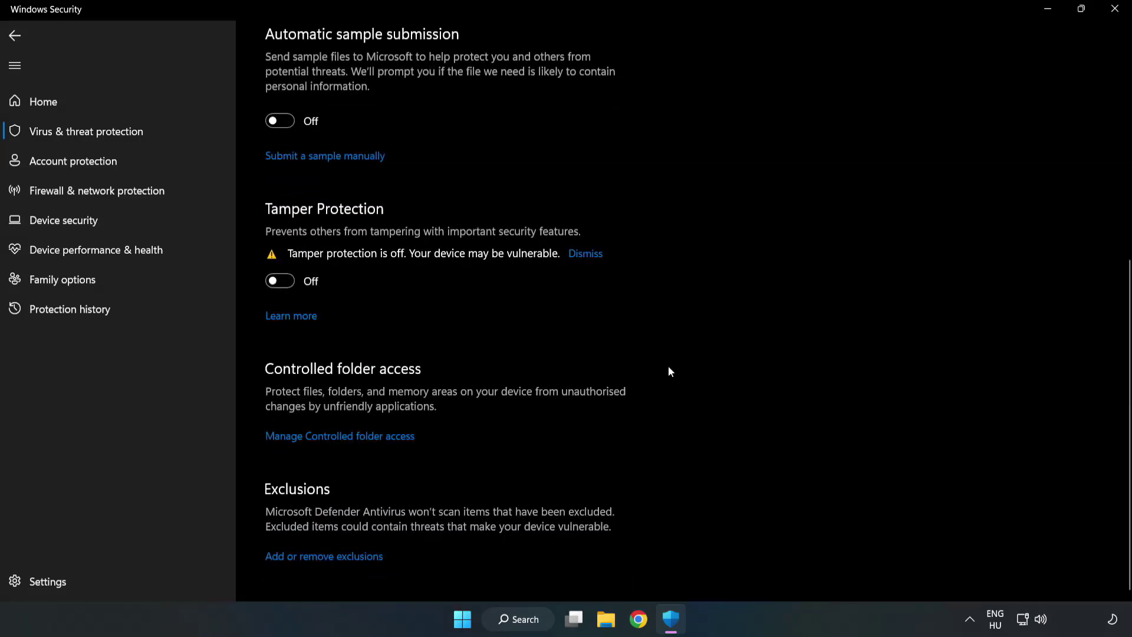
left_click(335, 557)
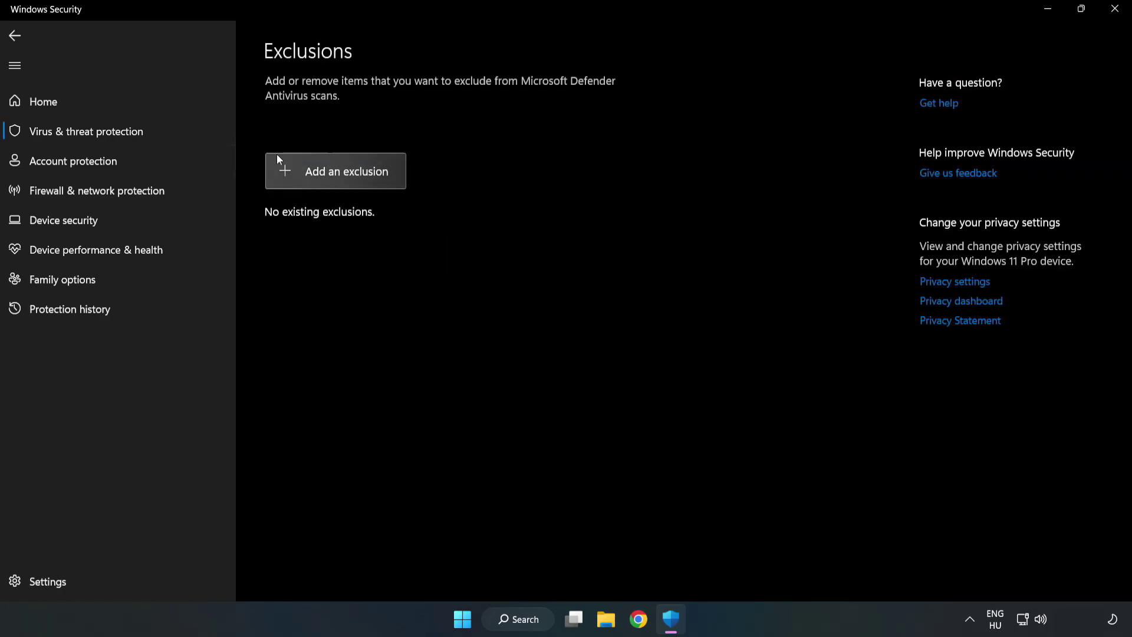
Exclude chrome.exe via the shortcut in C:\Program Files (x86)\NOT WORKING APP, then close Windows Security.
left_click(347, 178)
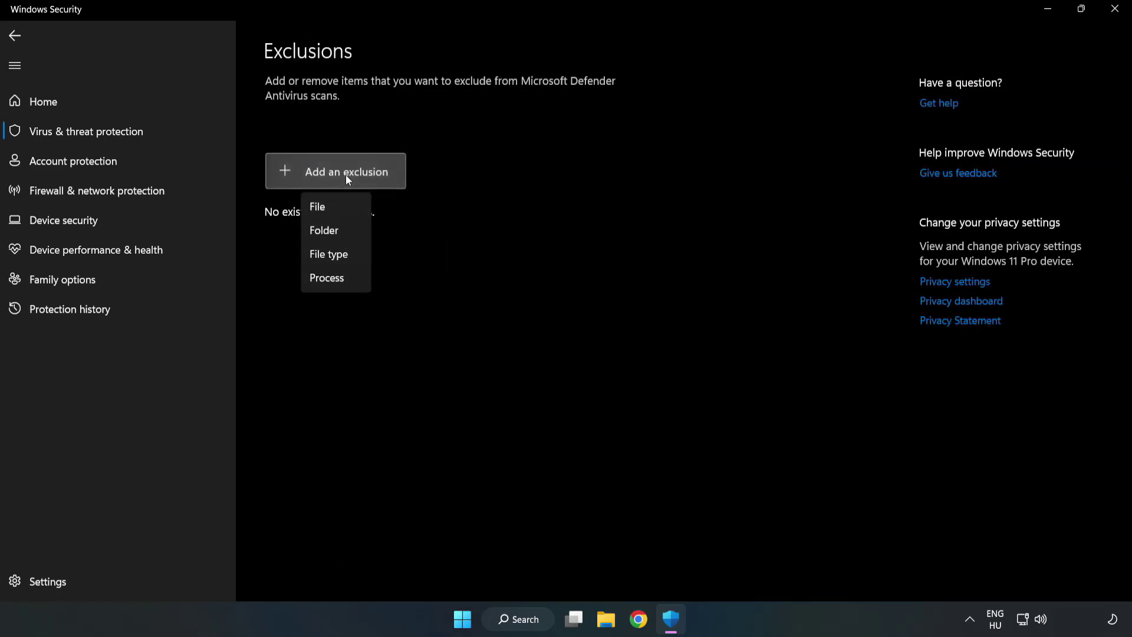
left_click(323, 207)
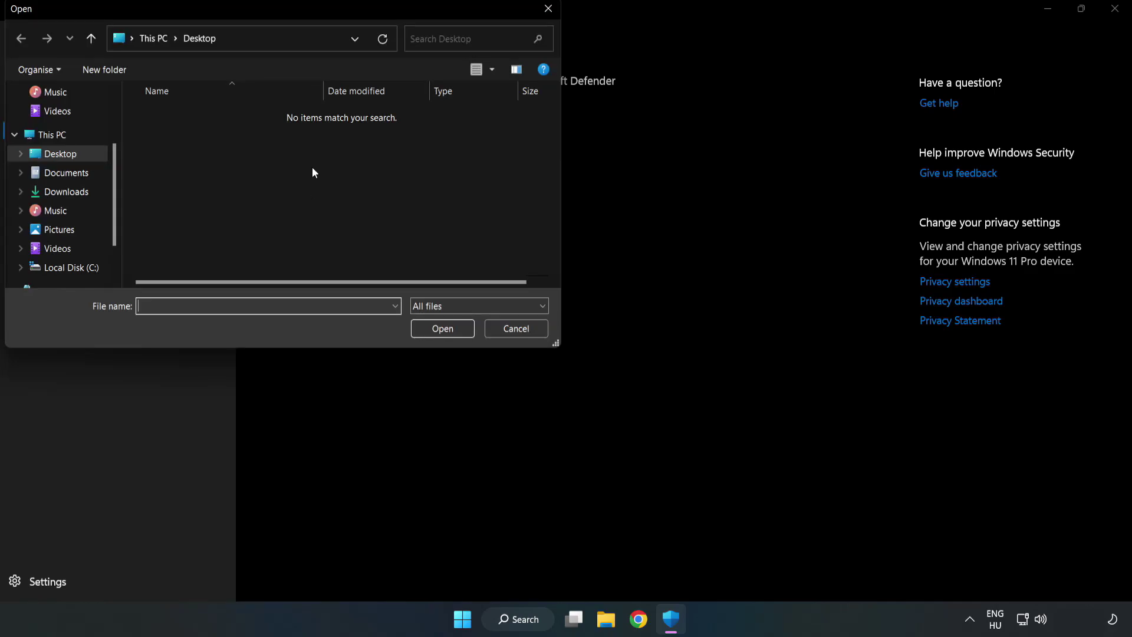
left_click_drag(305, 12, 521, 127)
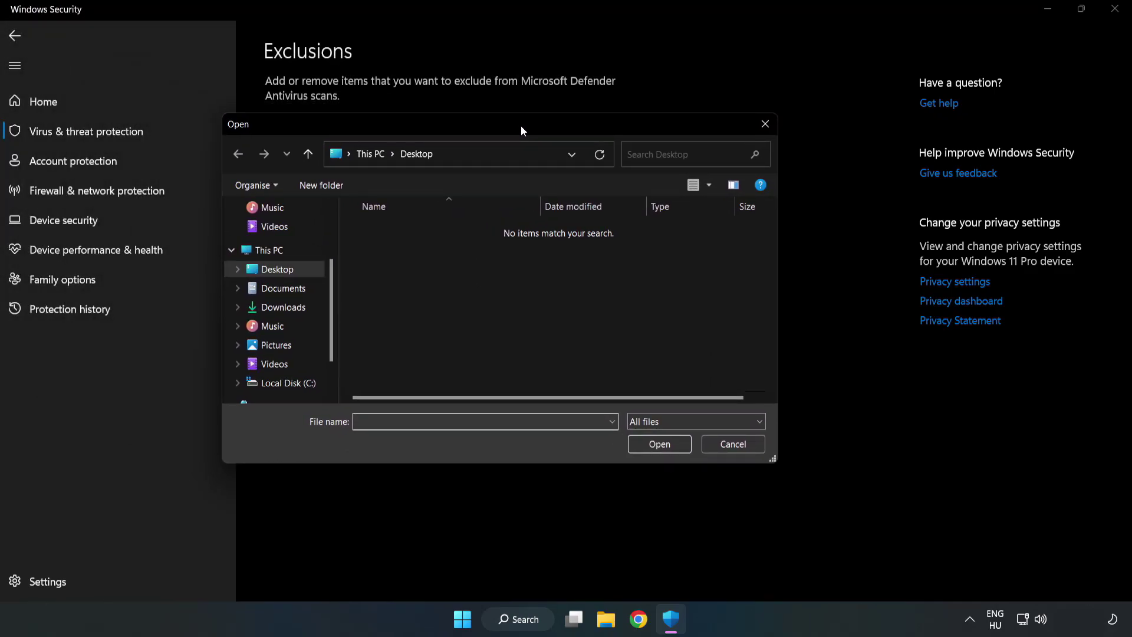
left_click(292, 385)
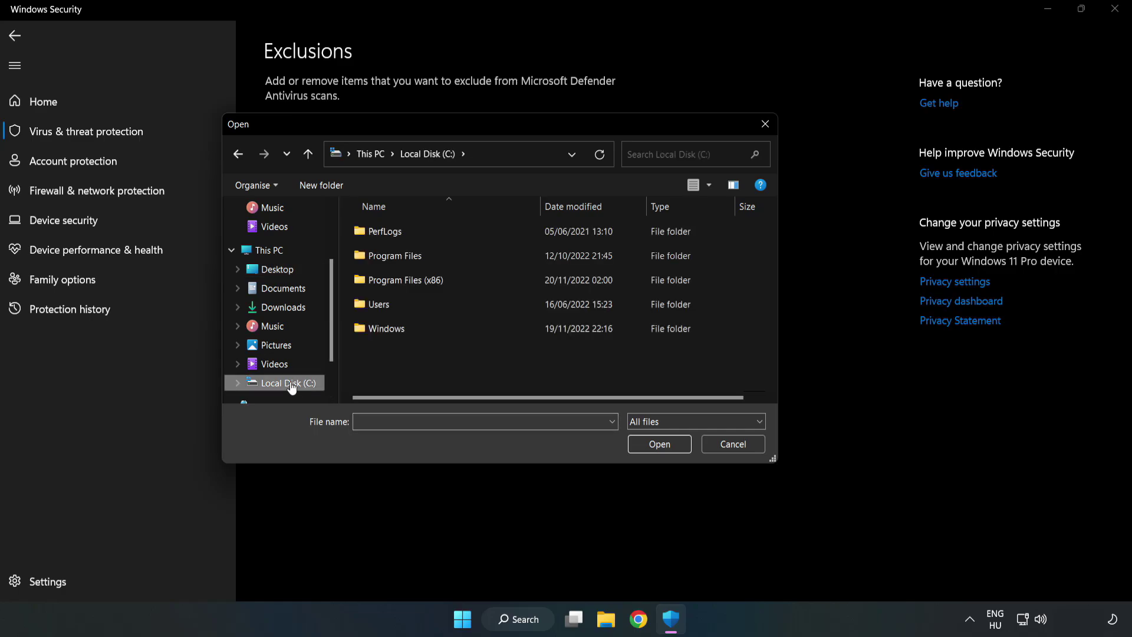
double_click(444, 281)
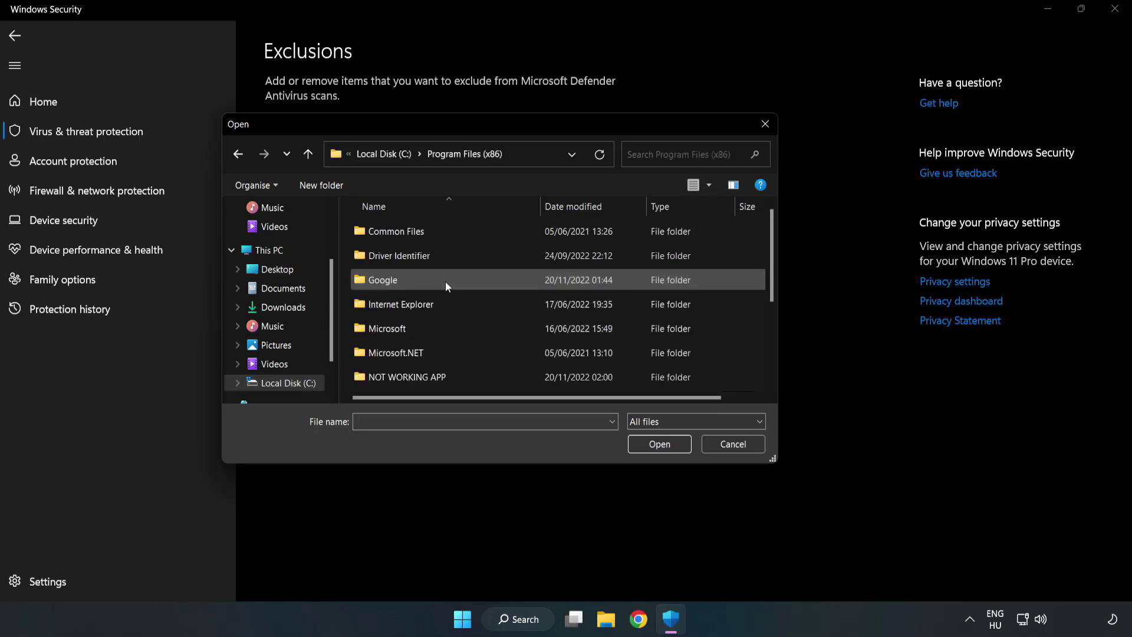
double_click(445, 376)
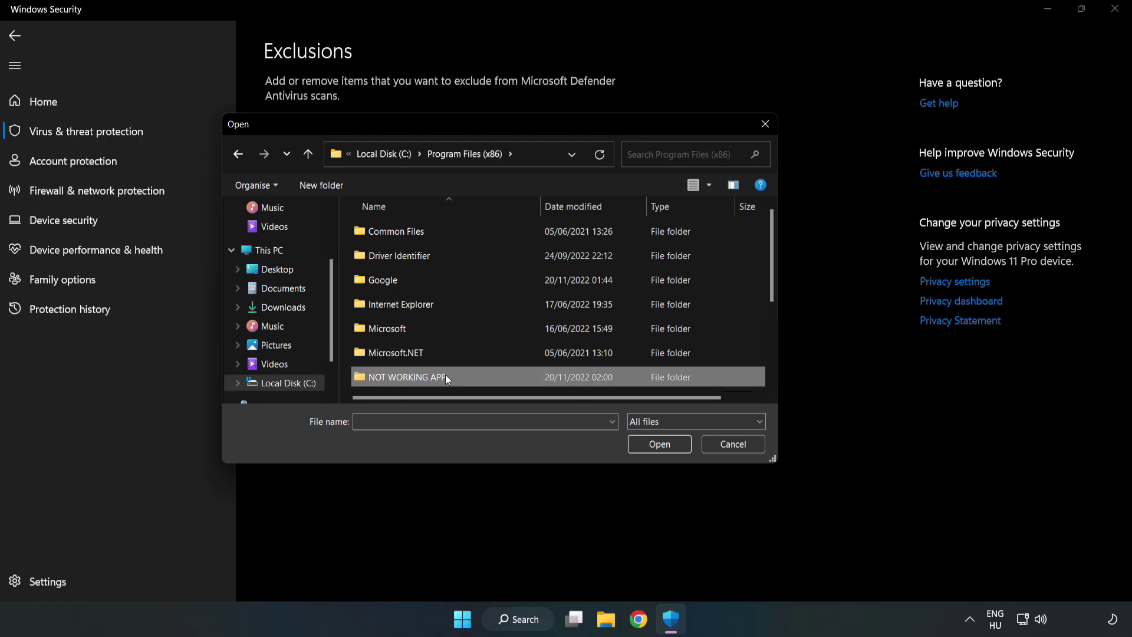
left_click(398, 233)
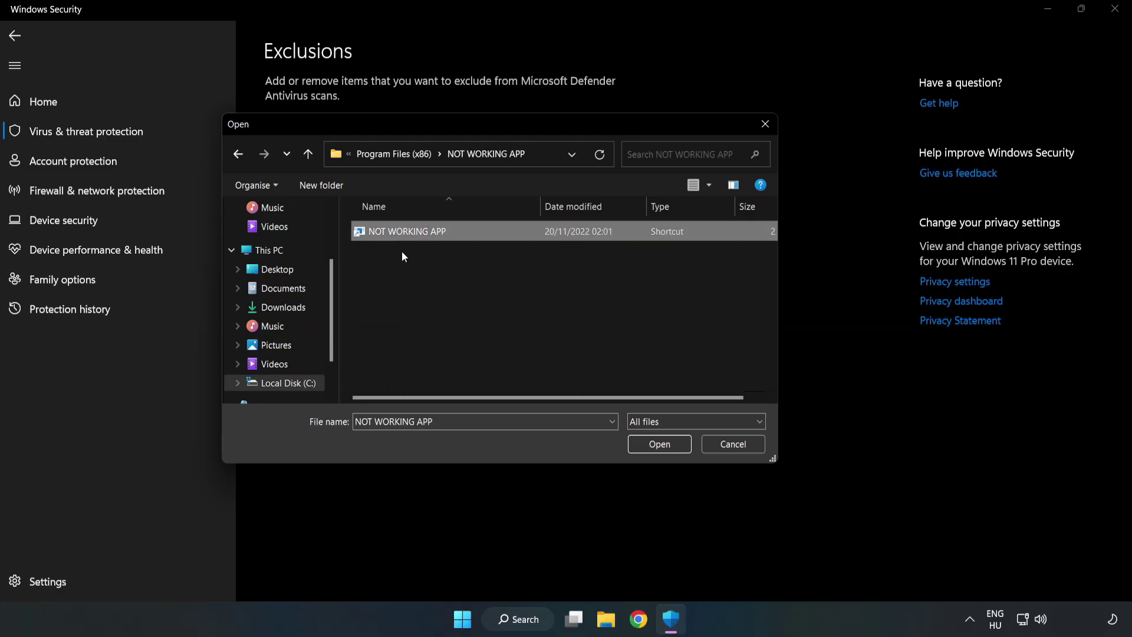
left_click(659, 445)
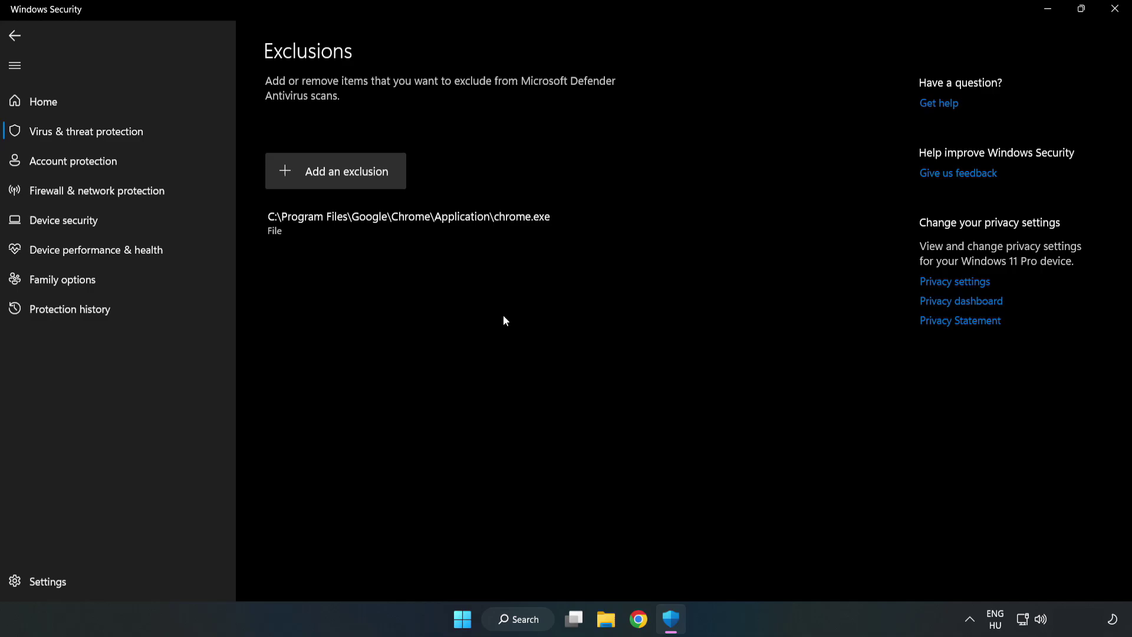
left_click(1113, 13)
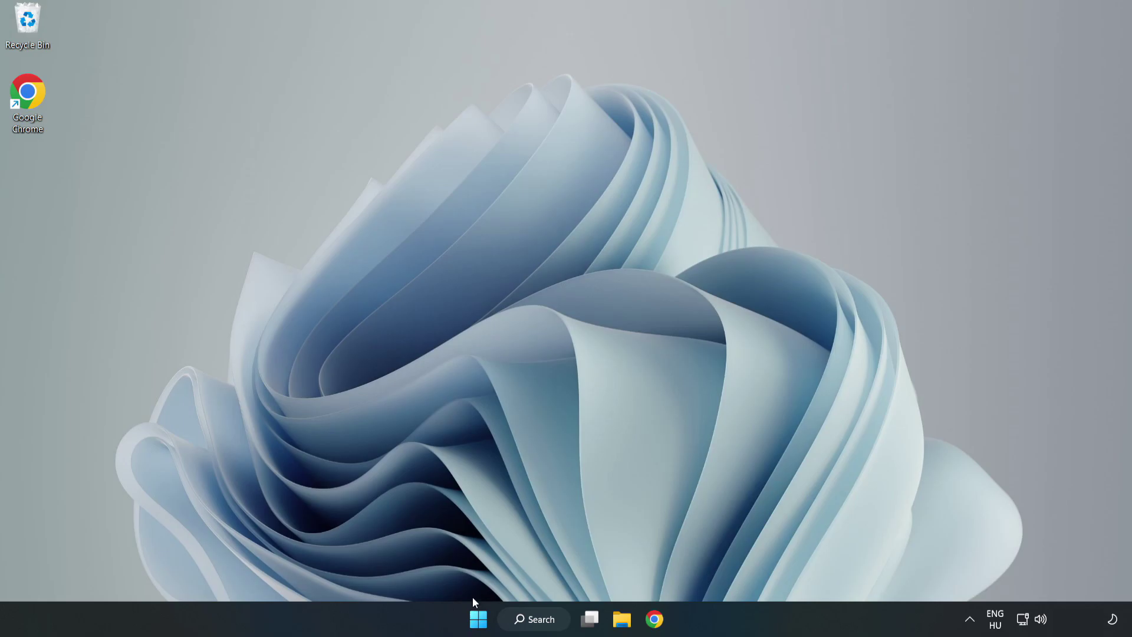
Show the Start menu's power options so Restart is available.
left_click(478, 617)
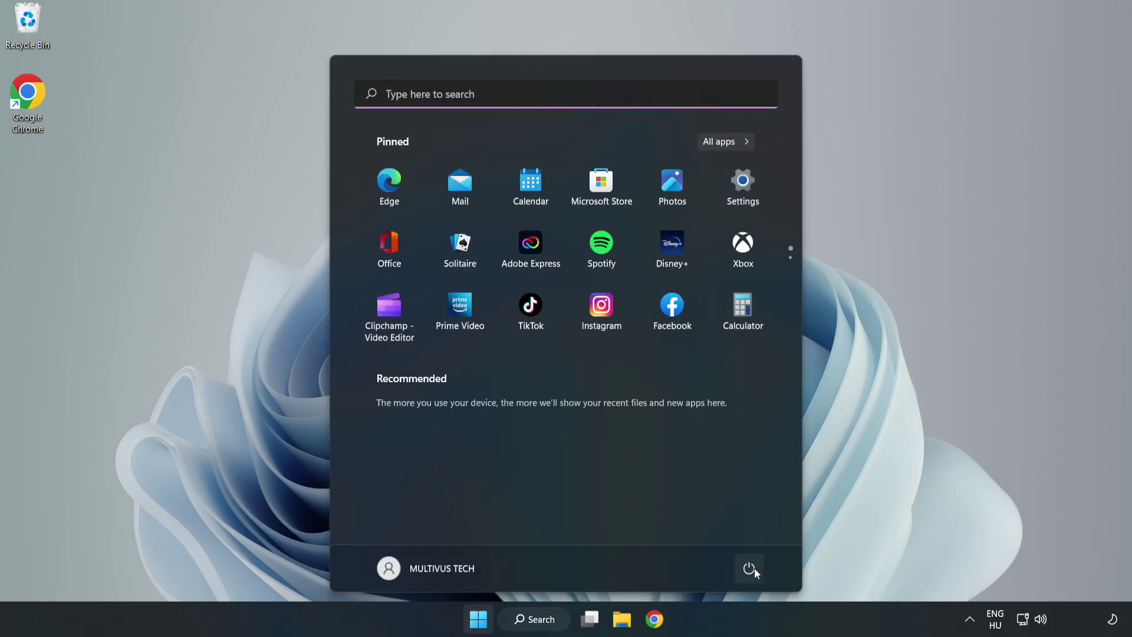
left_click(753, 568)
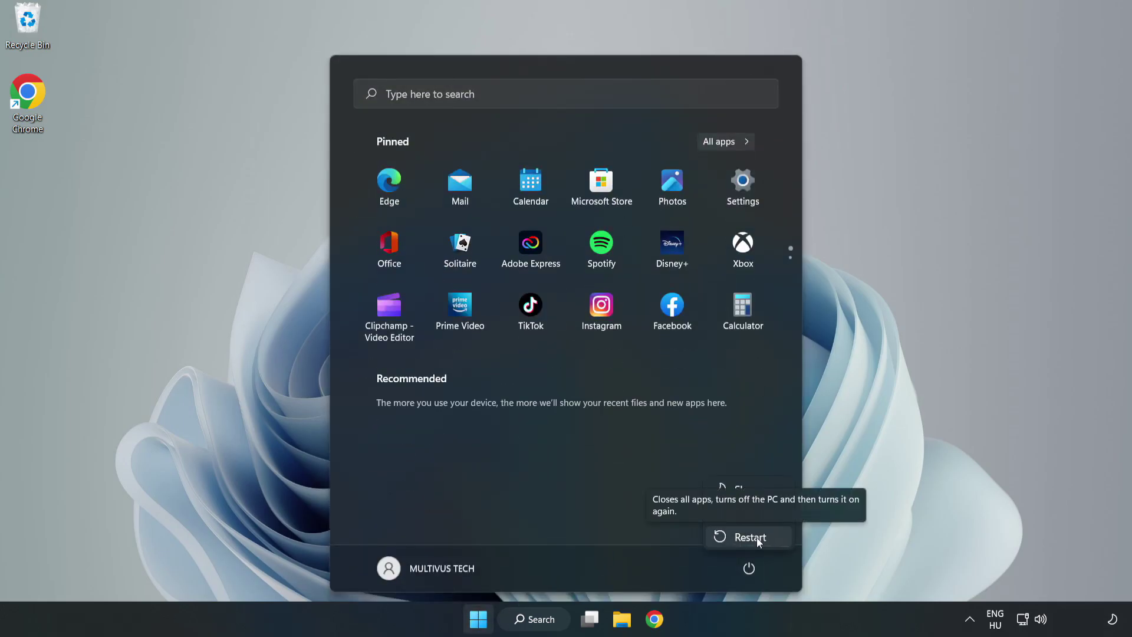